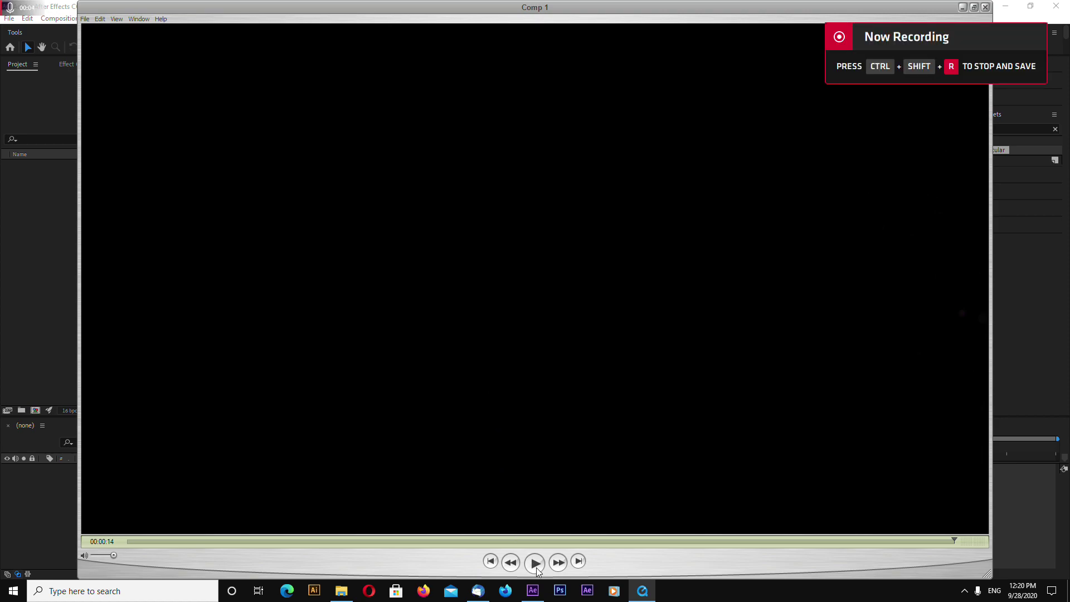
# Play the finished optical-fiber particle preview.
pyautogui.click(535, 563)
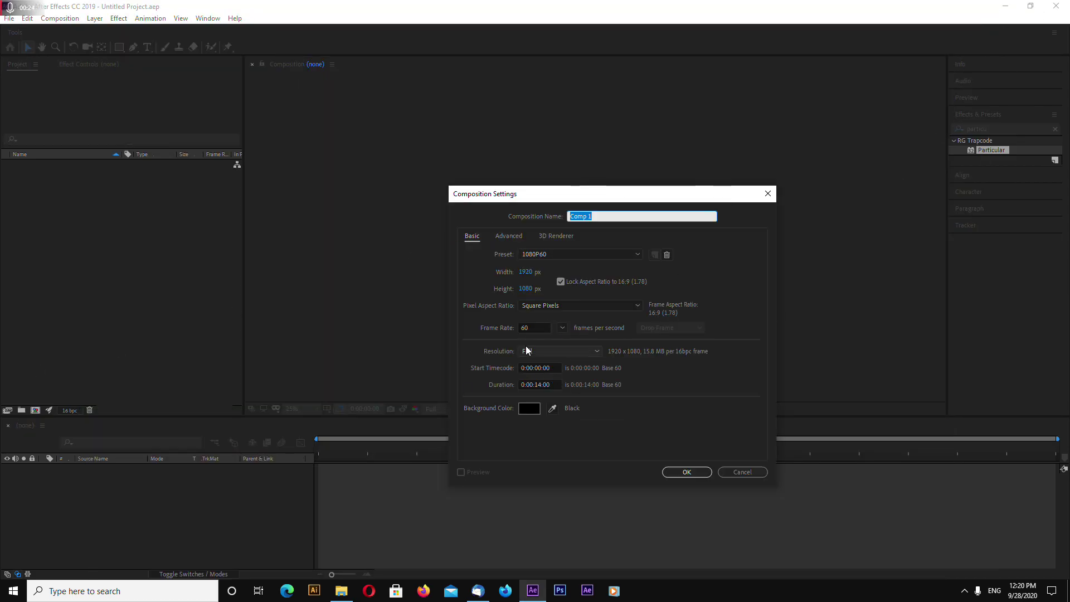
# Create the 1080p60 14-second comp and add a black solid named 'particles'.
pyautogui.click(705, 473)
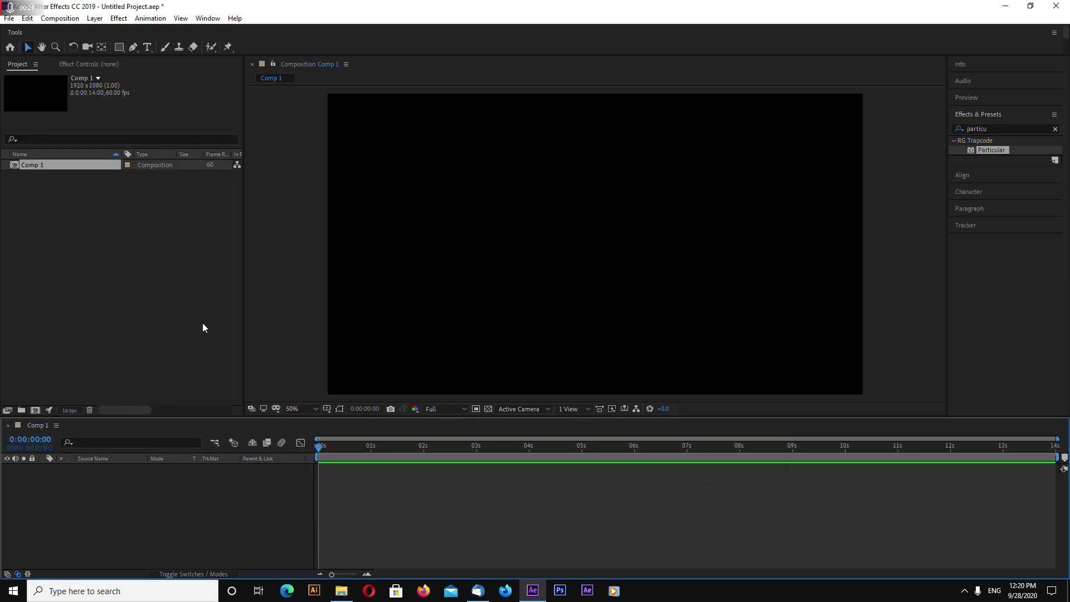
pyautogui.moveTo(363, 417); pyautogui.dragTo(368, 447)
pyautogui.rightClick(195, 512)
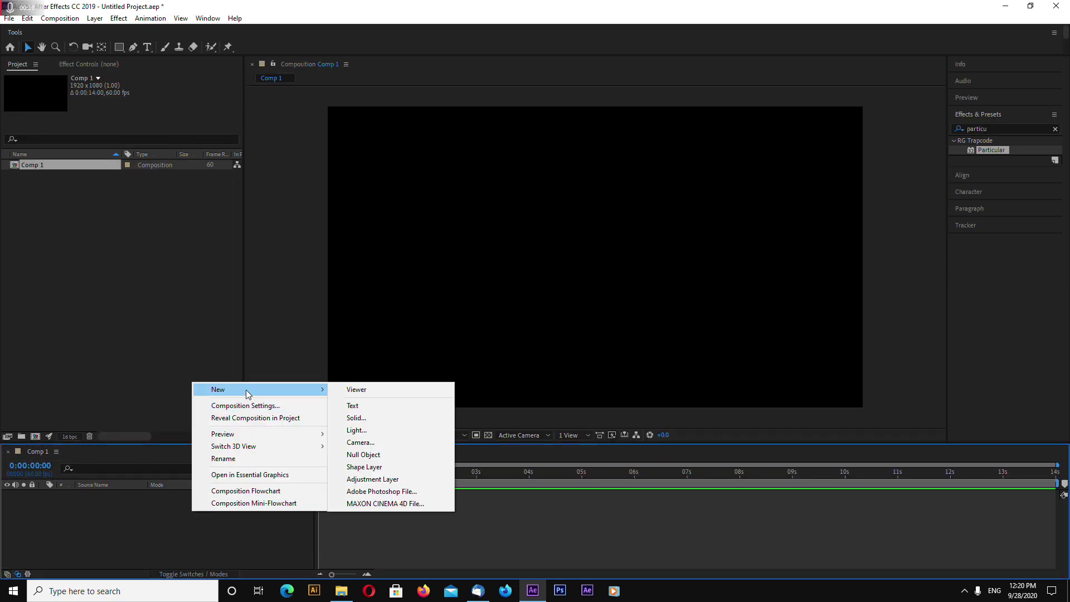
pyautogui.click(356, 419)
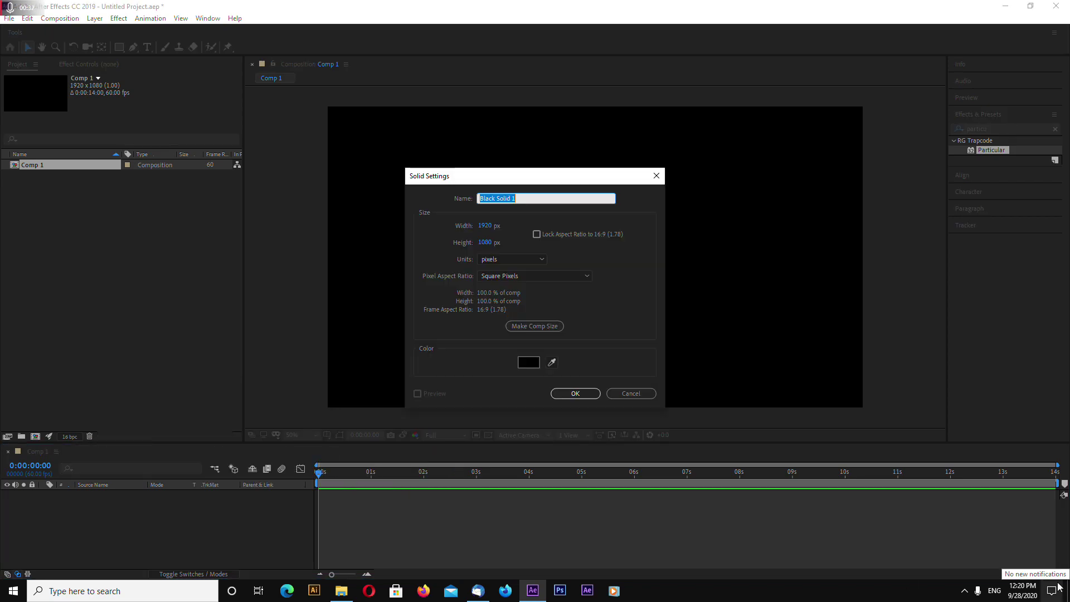
pyautogui.write('particles')
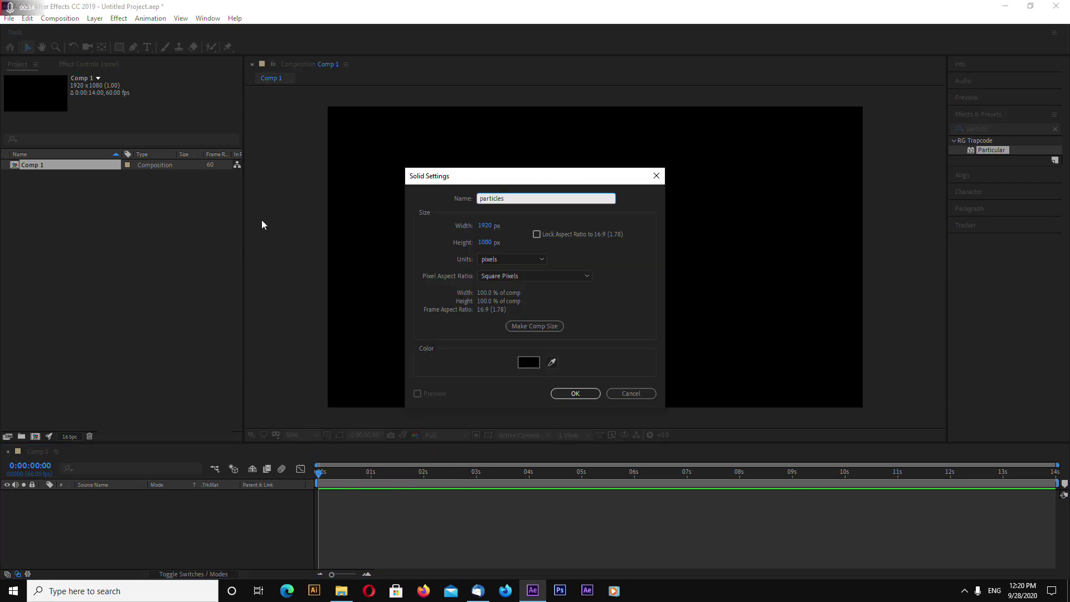
pyautogui.moveTo(522, 180)
pyautogui.mouseDown()
pyautogui.moveTo(537, 155)
pyautogui.moveTo(522, 151)
pyautogui.mouseUp()
pyautogui.click(576, 365)
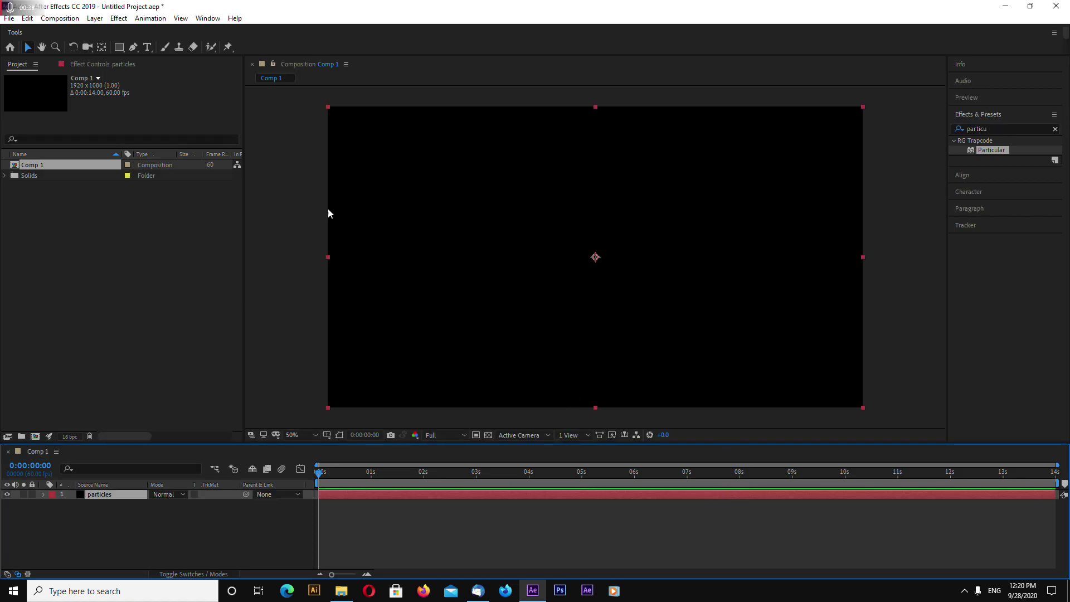
# Rename the composition to 'optical-fibers' in Composition Settings.
pyautogui.click(59, 18)
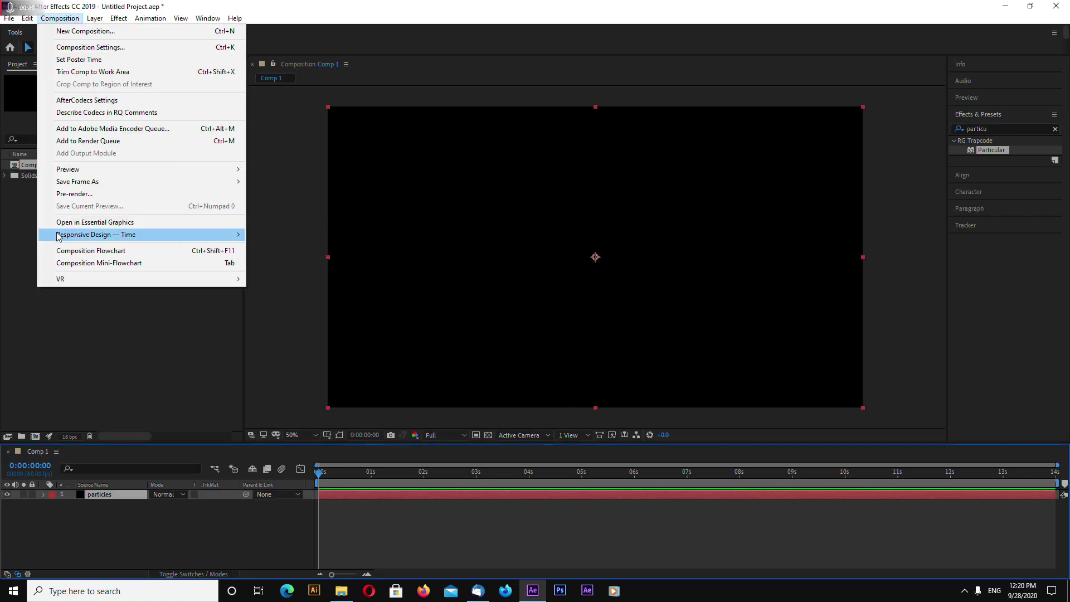
pyautogui.click(103, 45)
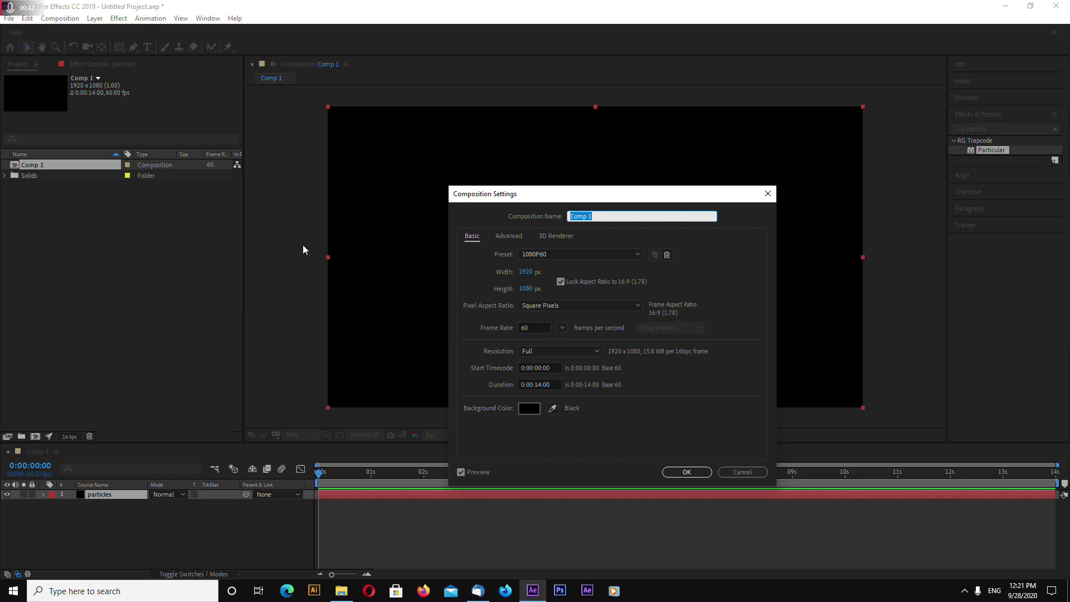
pyautogui.write('op')
pyautogui.write('tical-fibers')
pyautogui.click(689, 472)
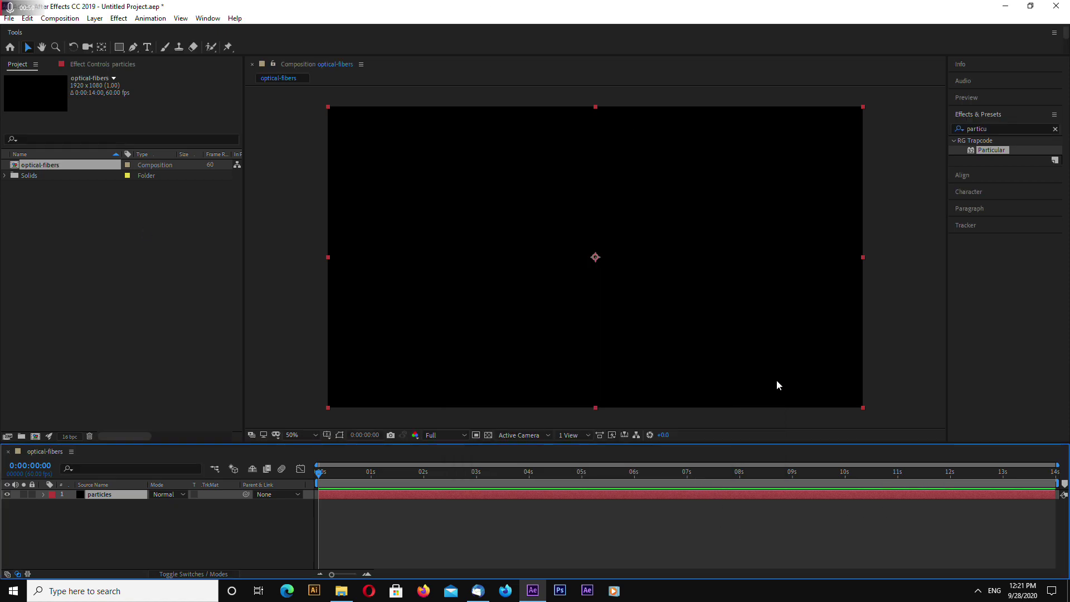
# Drop Trapcode Particular onto the particles layer and preview its default white particle burst.
pyautogui.moveTo(995, 146); pyautogui.dragTo(812, 156)
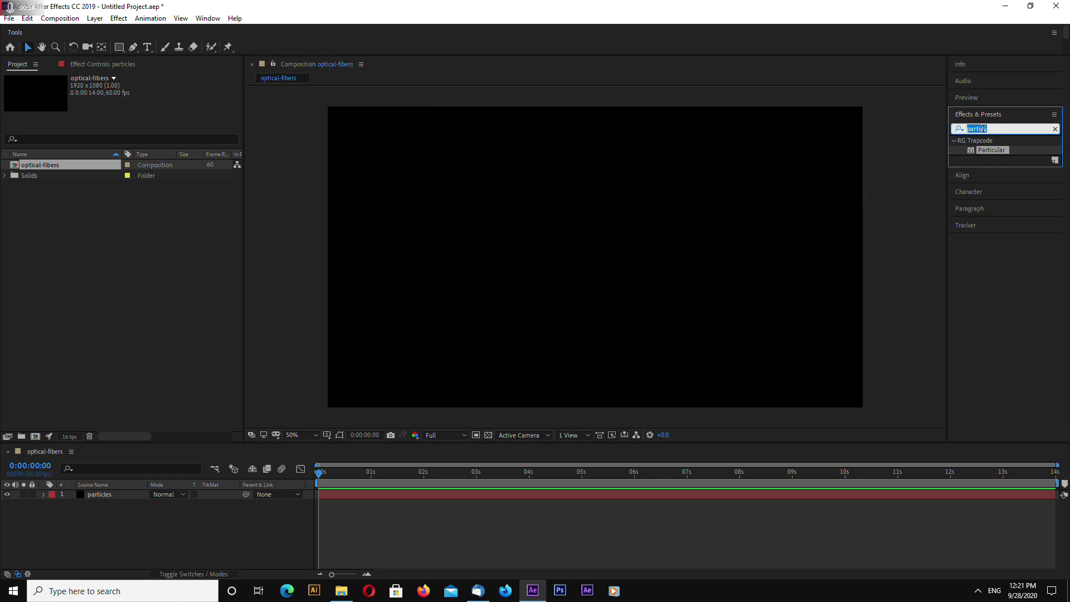
pyautogui.moveTo(992, 150)
pyautogui.mouseDown()
pyautogui.moveTo(72, 496)
pyautogui.moveTo(91, 495)
pyautogui.mouseUp()
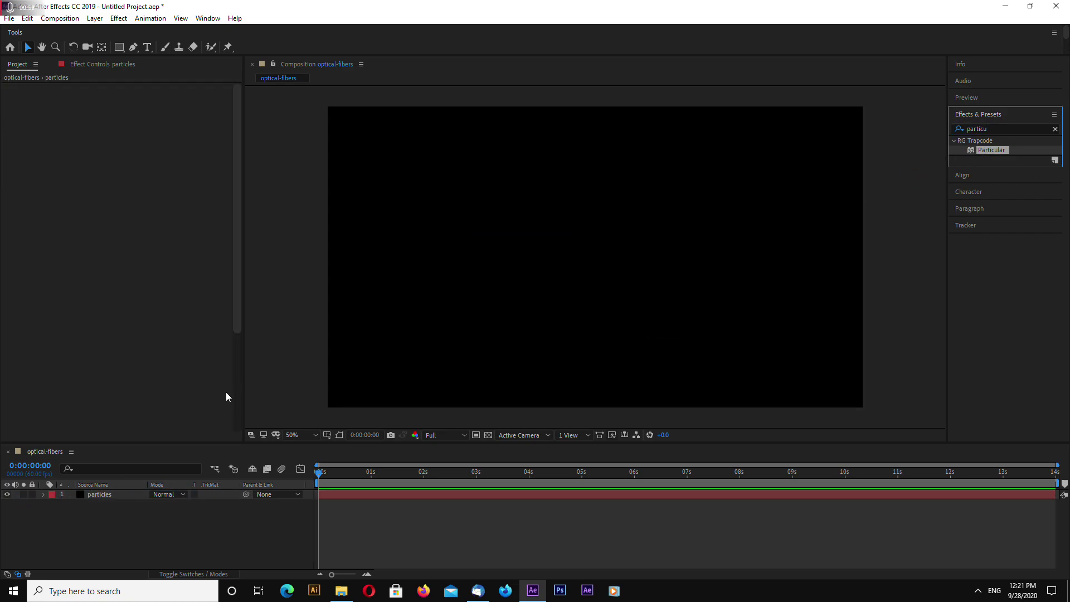
pyautogui.click(123, 500)
pyautogui.press('space')
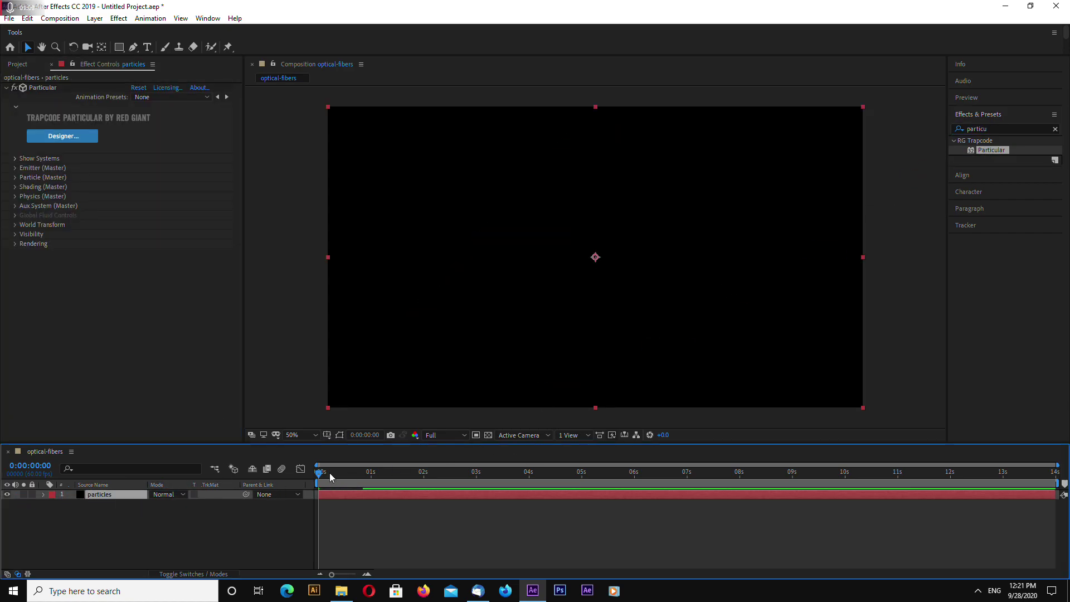
pyautogui.moveTo(367, 478)
pyautogui.mouseDown()
pyautogui.moveTo(600, 480)
pyautogui.moveTo(271, 465)
pyautogui.mouseUp()
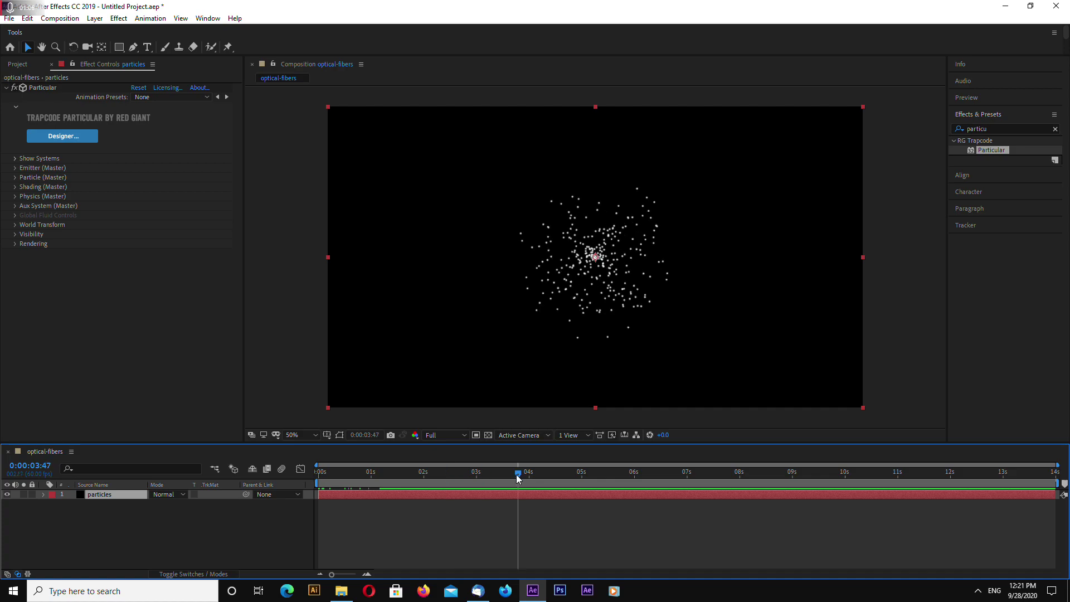
# Set the emitter's Emission Extras Pre Run to 25%.
pyautogui.click(16, 168)
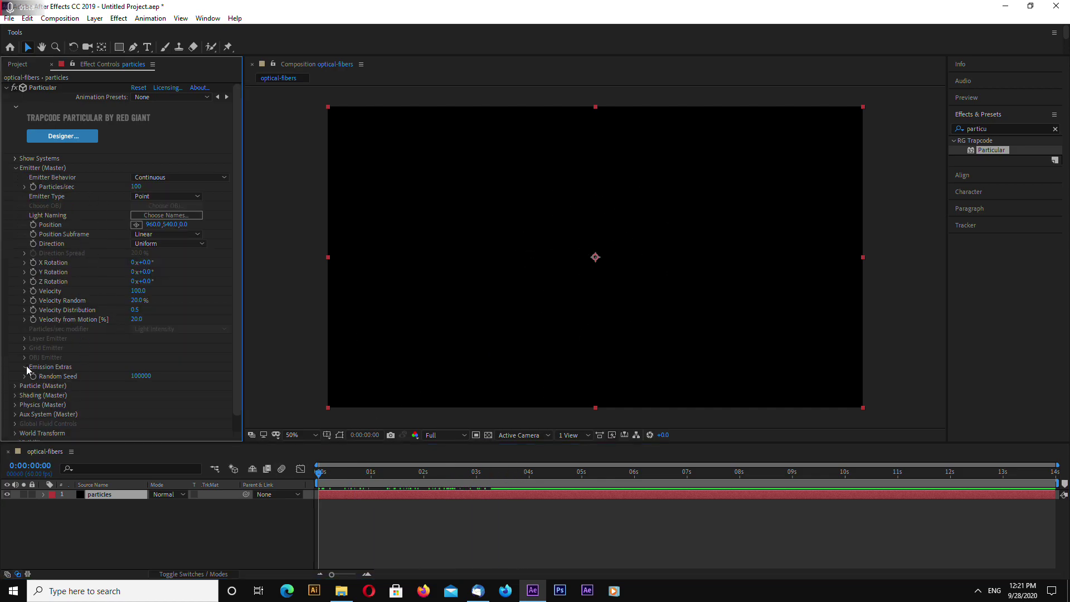
pyautogui.click(26, 366)
pyautogui.click(134, 376)
pyautogui.write('25')
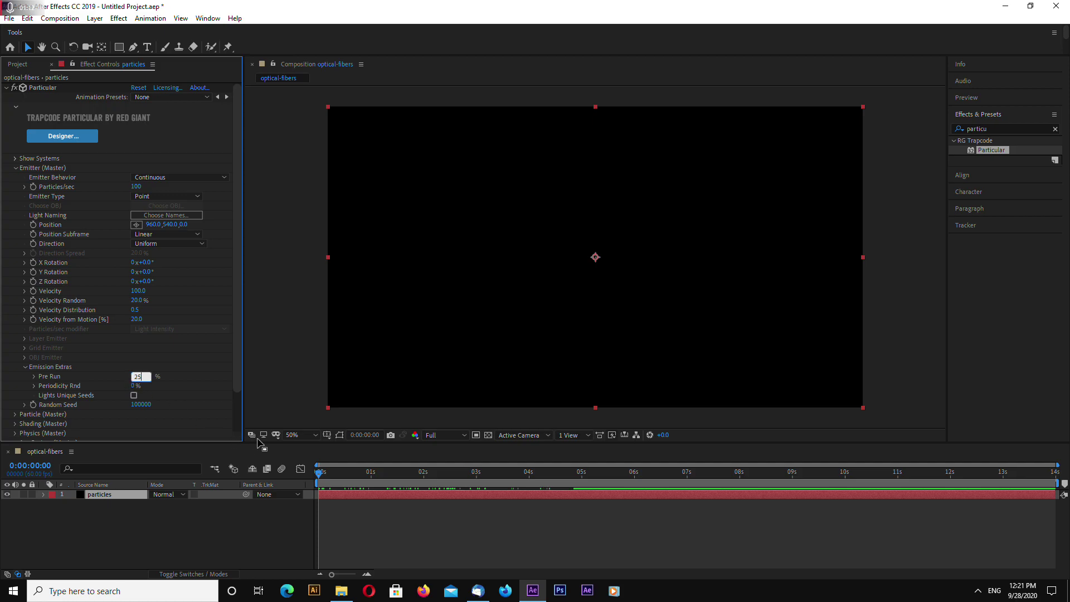
pyautogui.press('Return')
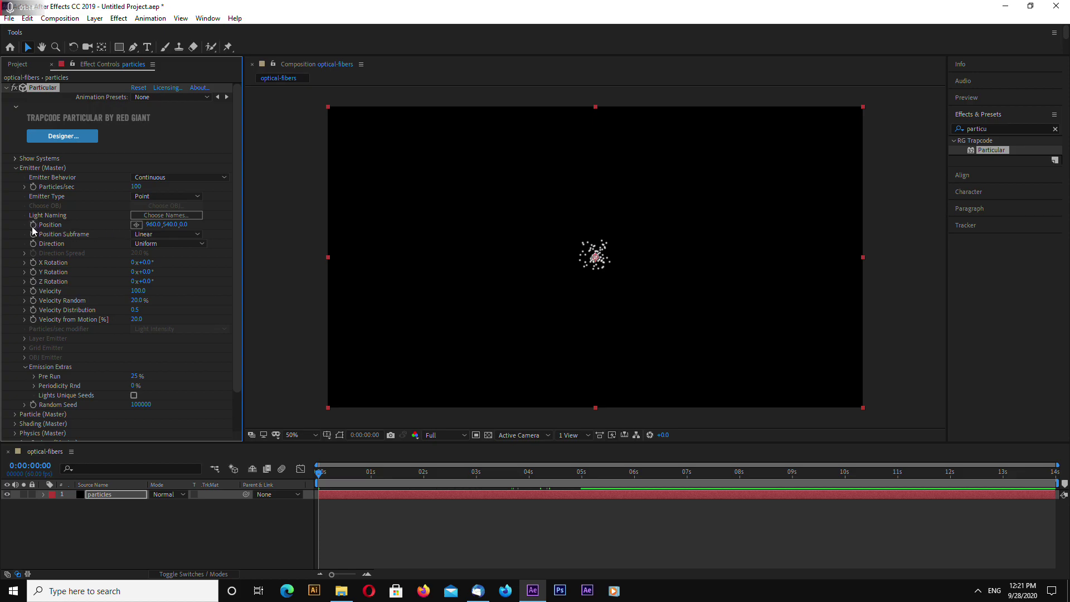
# Keyframe the emitter Position X at -100 at 0 seconds.
pyautogui.click(153, 224)
pyautogui.write('-100')
pyautogui.press('Return')
# At 8:27, set emitter Position X to 2300 and scrub to watch the sweep.
pyautogui.moveTo(319, 479); pyautogui.dragTo(764, 497)
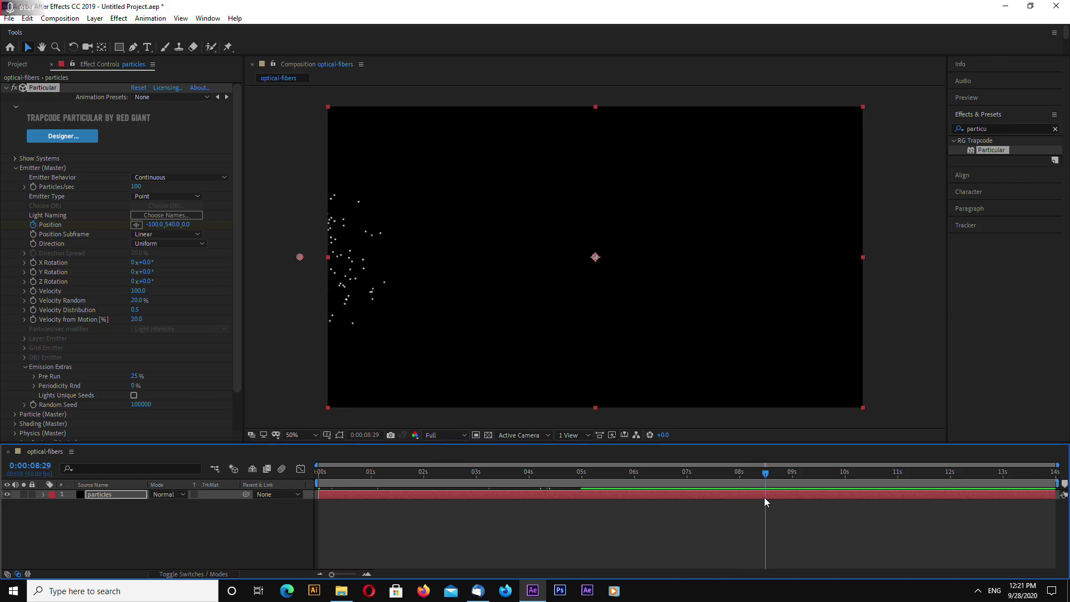
pyautogui.moveTo(764, 497); pyautogui.dragTo(763, 497)
pyautogui.click(154, 224)
pyautogui.write('2000')
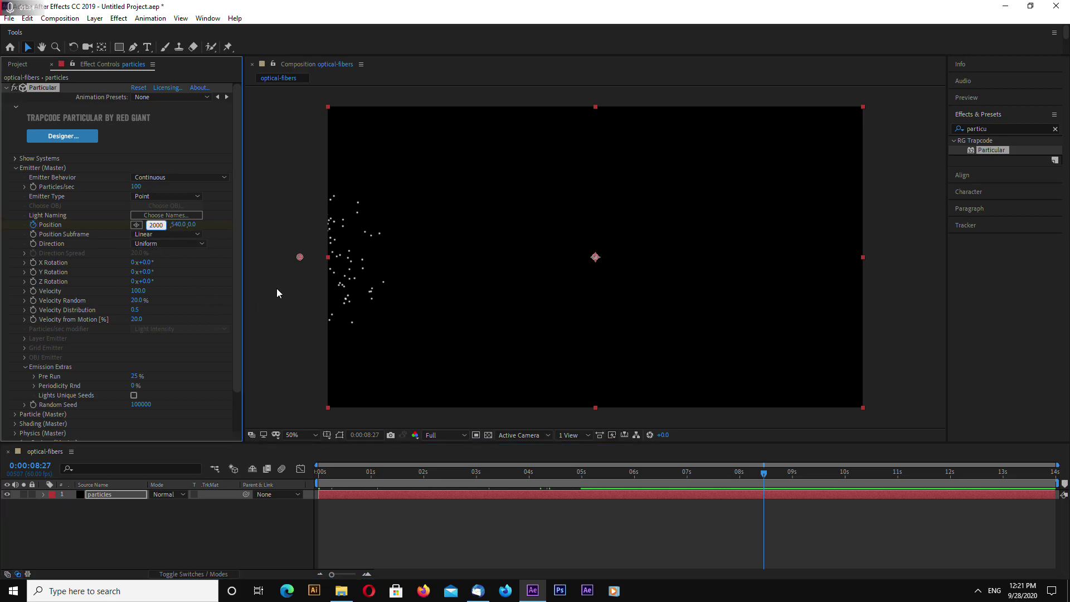
pyautogui.press('Return')
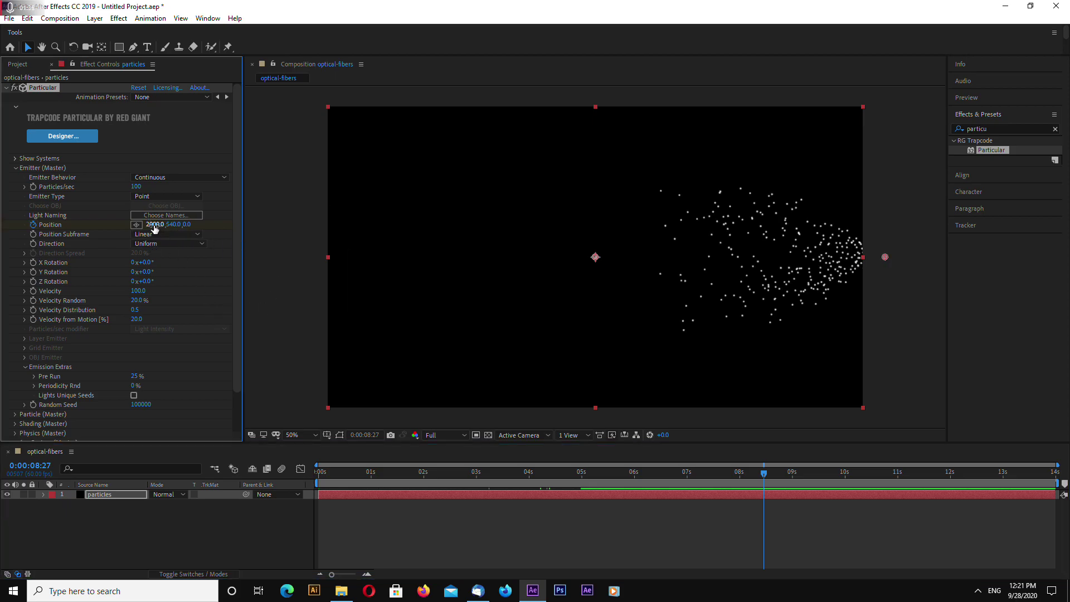
pyautogui.moveTo(154, 225); pyautogui.dragTo(197, 233)
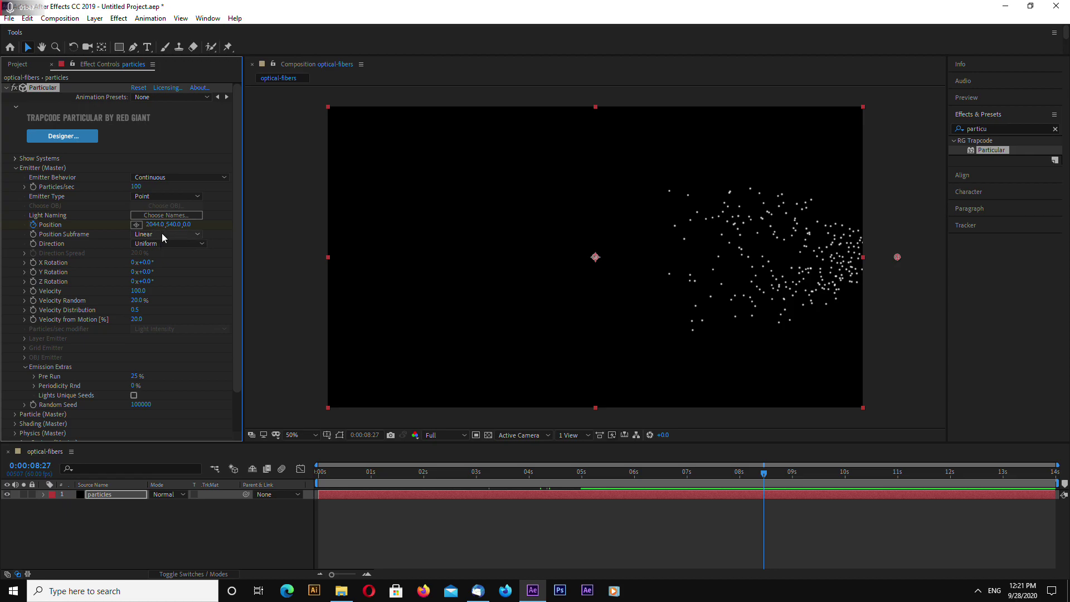
pyautogui.moveTo(158, 226)
pyautogui.mouseDown()
pyautogui.moveTo(198, 236)
pyautogui.moveTo(156, 230)
pyautogui.mouseUp()
pyautogui.click(156, 226)
pyautogui.write('23')
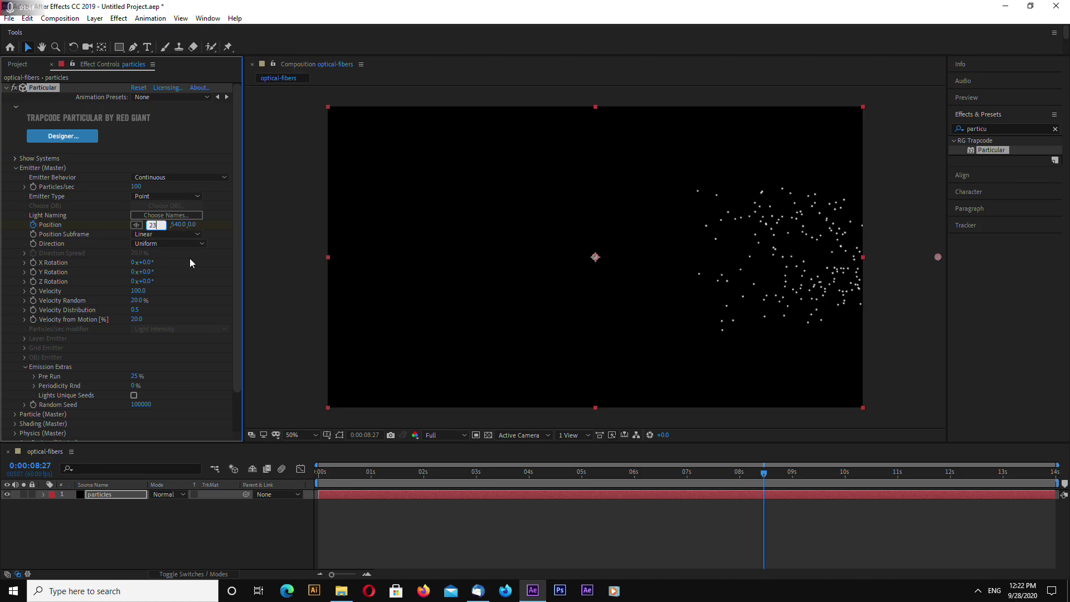
pyautogui.press('Return')
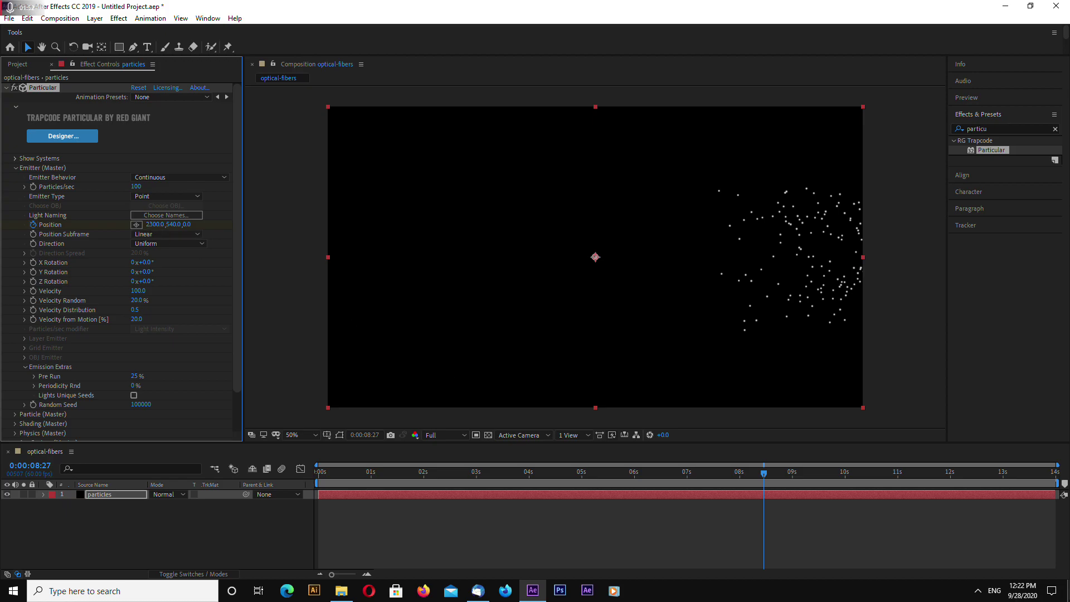
pyautogui.moveTo(766, 475)
pyautogui.mouseDown()
pyautogui.moveTo(944, 485)
pyautogui.moveTo(687, 473)
pyautogui.moveTo(1064, 495)
pyautogui.moveTo(984, 482)
pyautogui.moveTo(317, 477)
pyautogui.moveTo(670, 480)
pyautogui.mouseUp()
# Set Particle (Master) Life to 4 seconds.
pyautogui.click(601, 472)
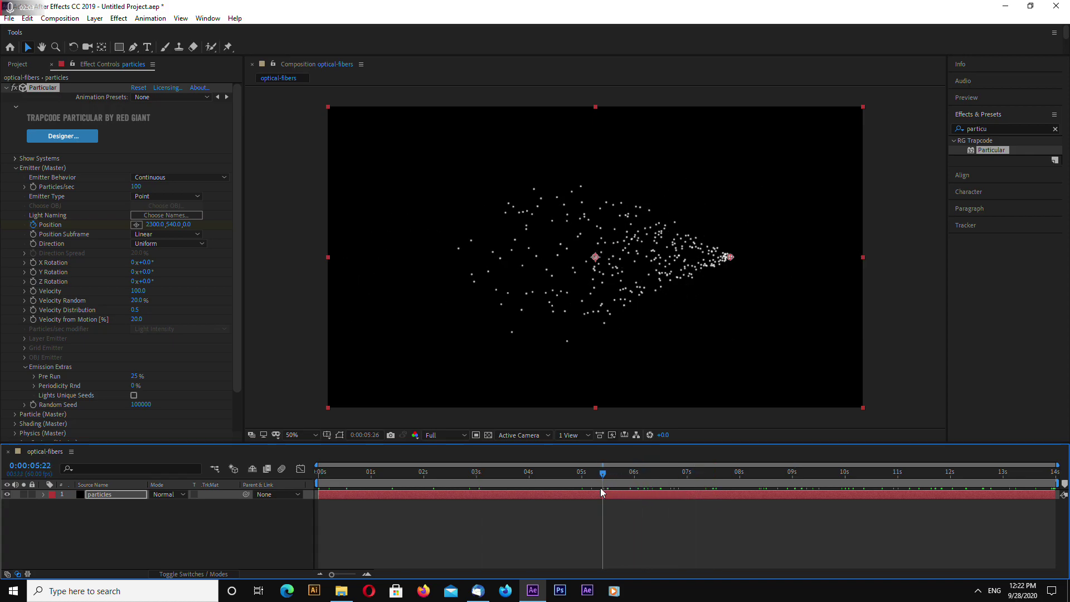
pyautogui.click(14, 167)
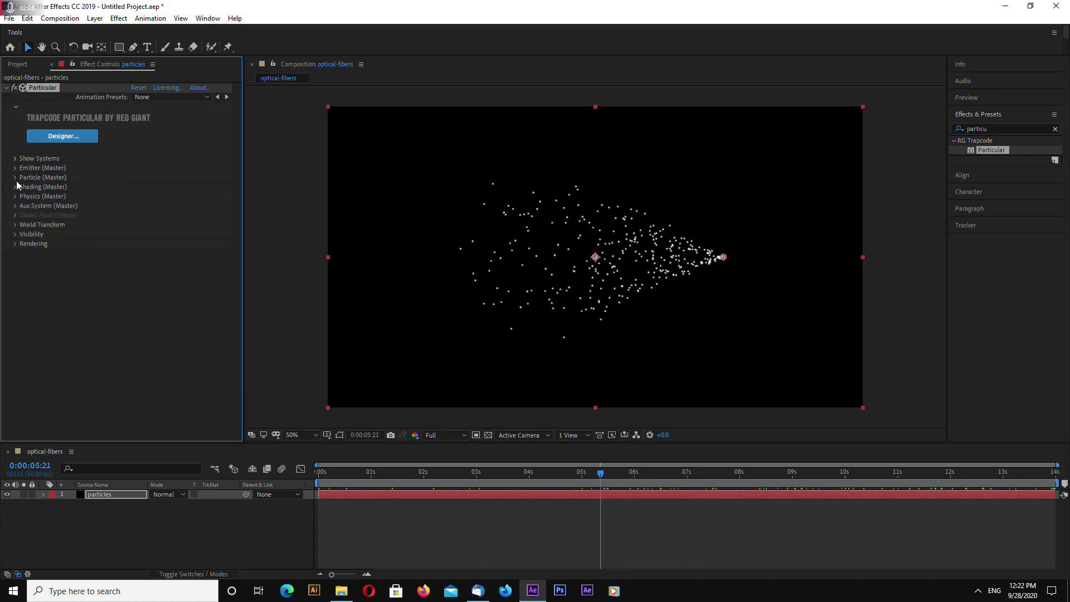
pyautogui.click(15, 178)
pyautogui.click(140, 186)
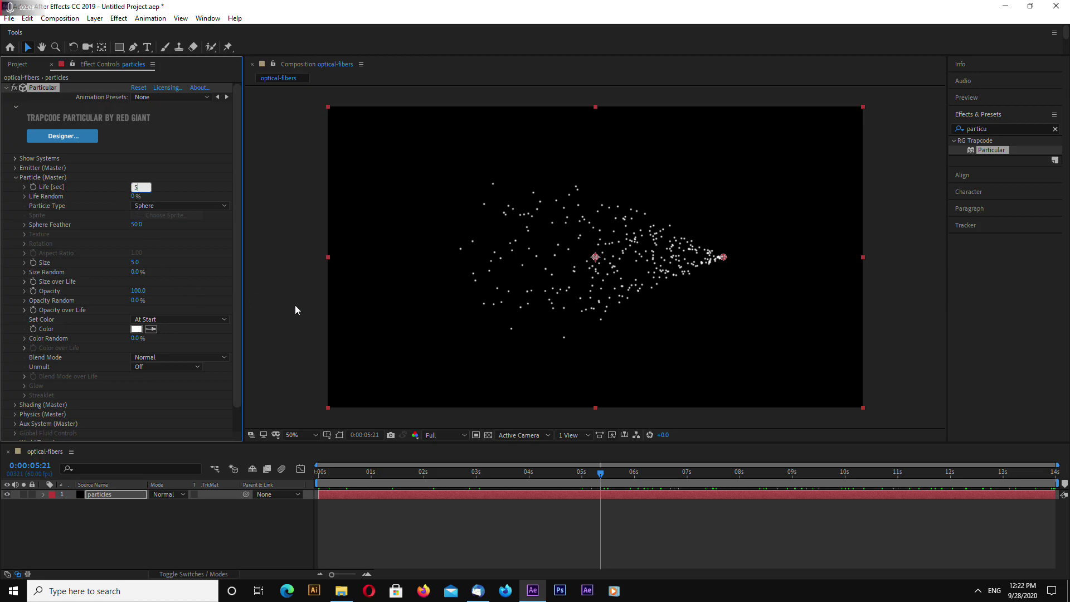
pyautogui.press('Return')
pyautogui.click(135, 186)
pyautogui.write('4')
pyautogui.press('Return')
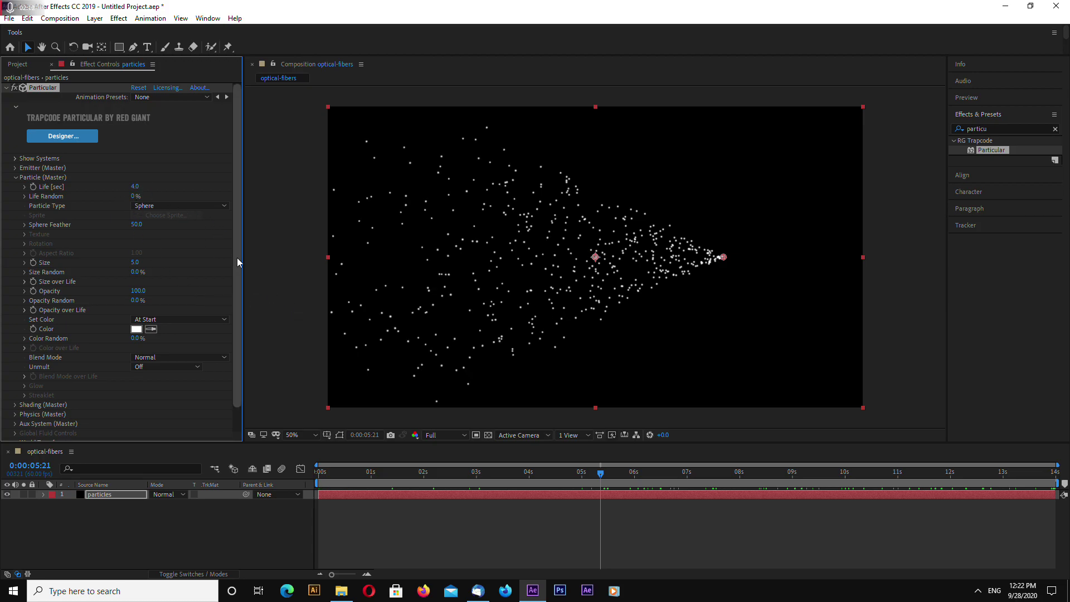
# Set the emitter Velocity to 80 and collapse the Emitter group.
pyautogui.click(16, 177)
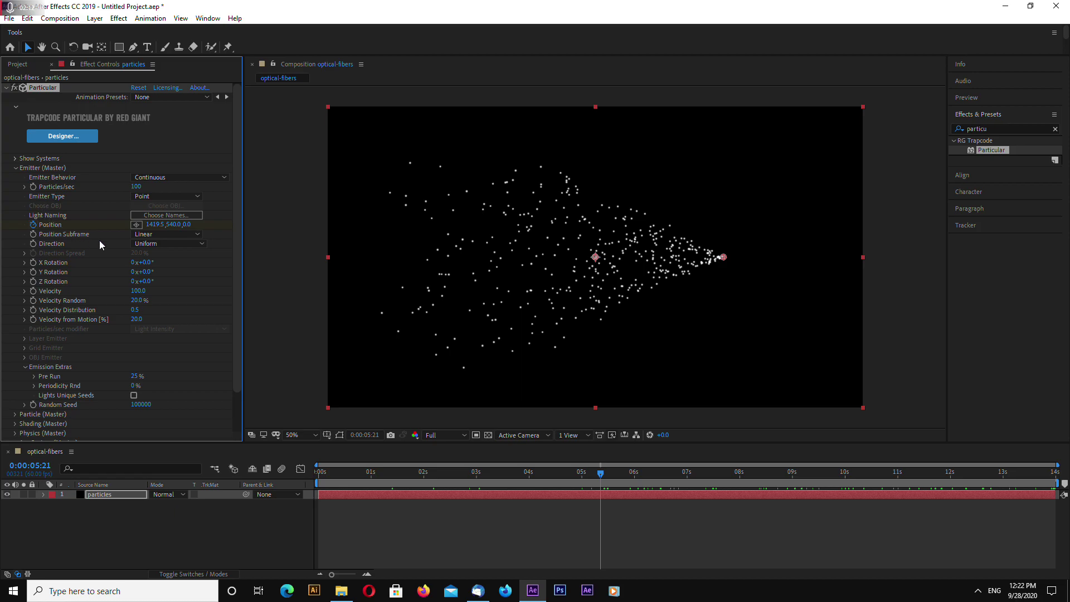
pyautogui.write('50')
pyautogui.press('Return')
pyautogui.click(136, 290)
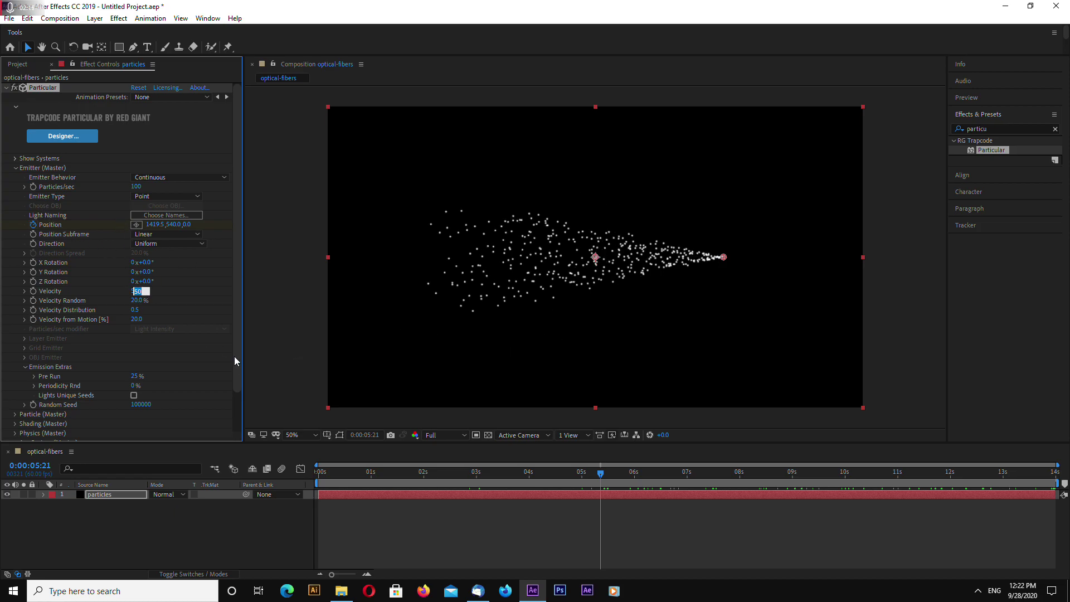
pyautogui.write('80')
pyautogui.press('Return')
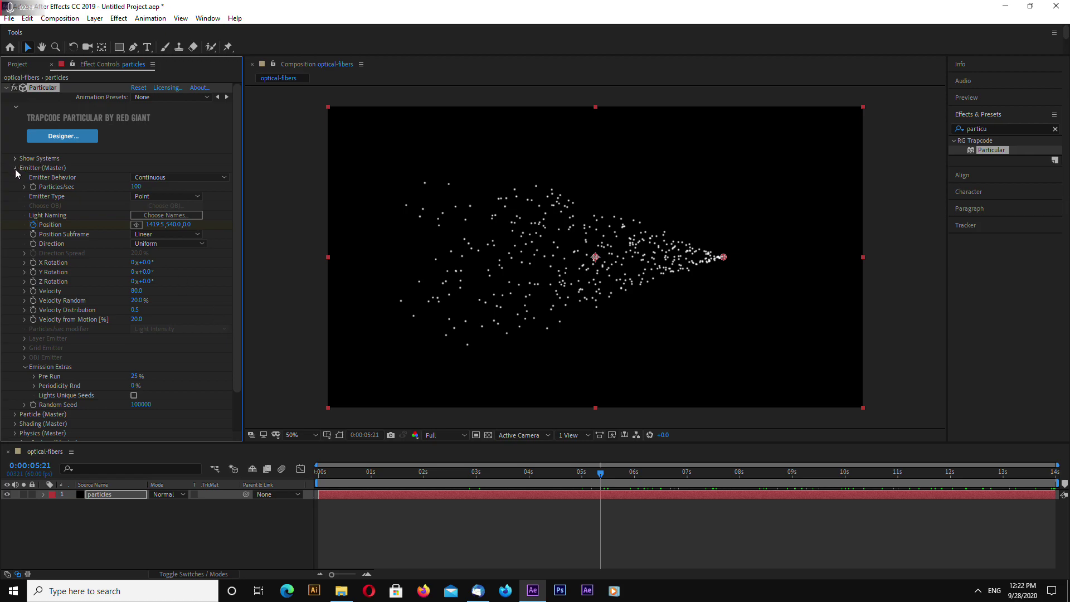
pyautogui.click(15, 167)
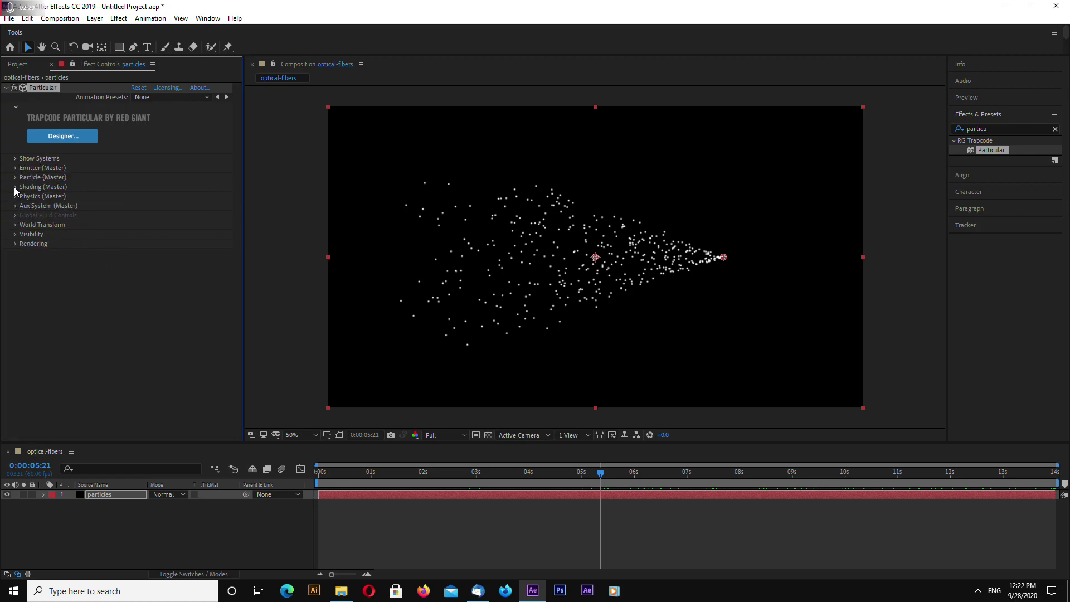
# Set Physics > Air Spin Amplitude to 40.
pyautogui.click(15, 196)
pyautogui.click(24, 234)
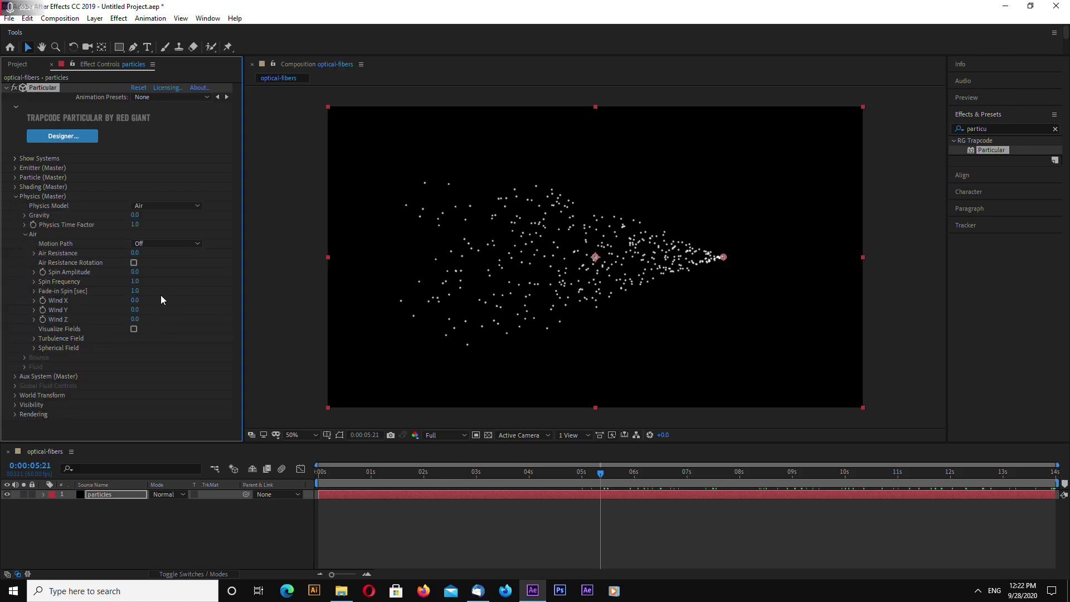
pyautogui.click(135, 272)
pyautogui.write('40')
pyautogui.press('Return')
# Set Turbulence Field Affect Position to 50 and preview a later frame.
pyautogui.click(33, 339)
pyautogui.scroll(-1, 192, 326)
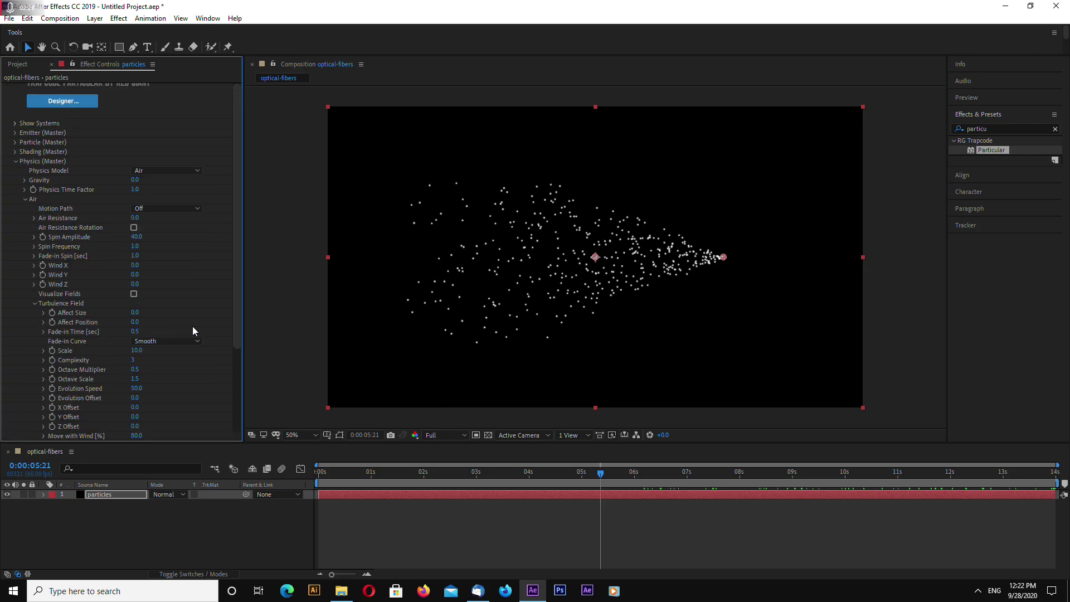
pyautogui.click(135, 322)
pyautogui.write('50')
pyautogui.press('Return')
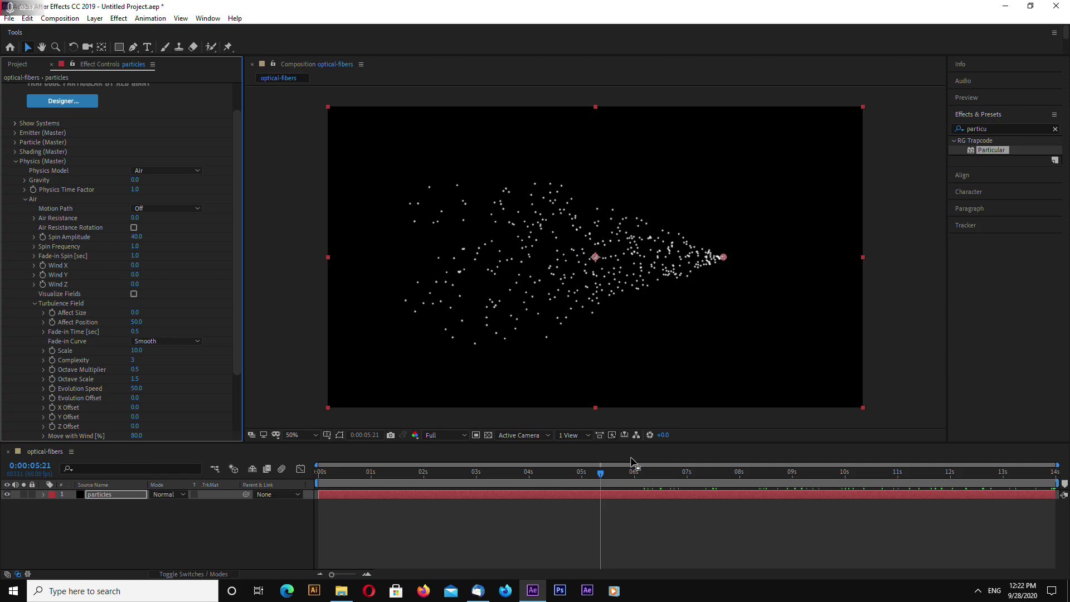
pyautogui.moveTo(600, 473)
pyautogui.mouseDown()
pyautogui.moveTo(670, 481)
pyautogui.moveTo(567, 475)
pyautogui.mouseUp()
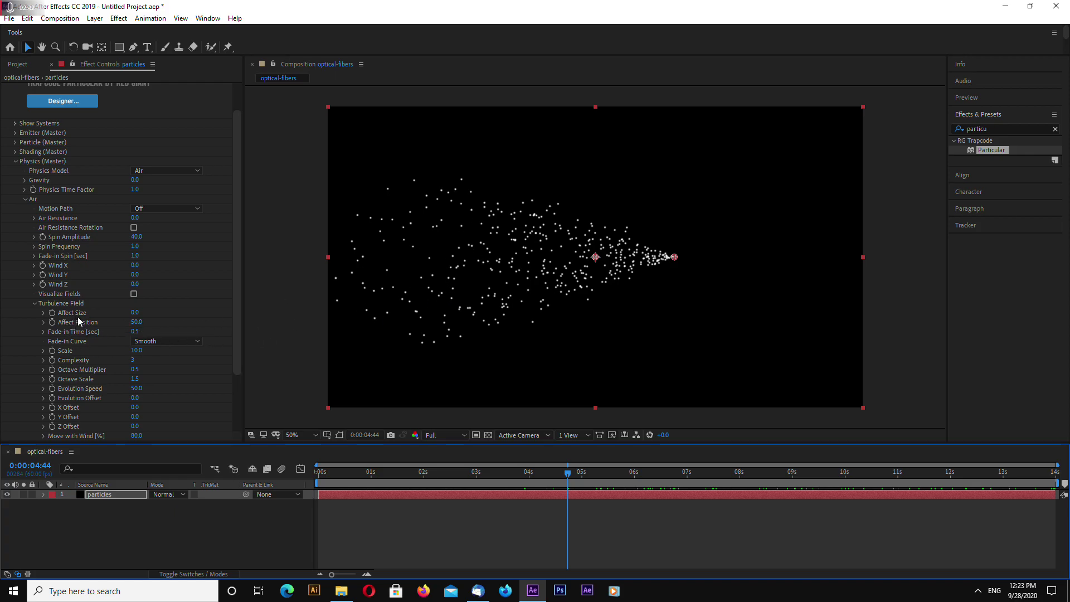
# Test Turbulence Affect Size at 50, return it to 0, and collapse Turbulence Field.
pyautogui.click(135, 313)
pyautogui.write('50')
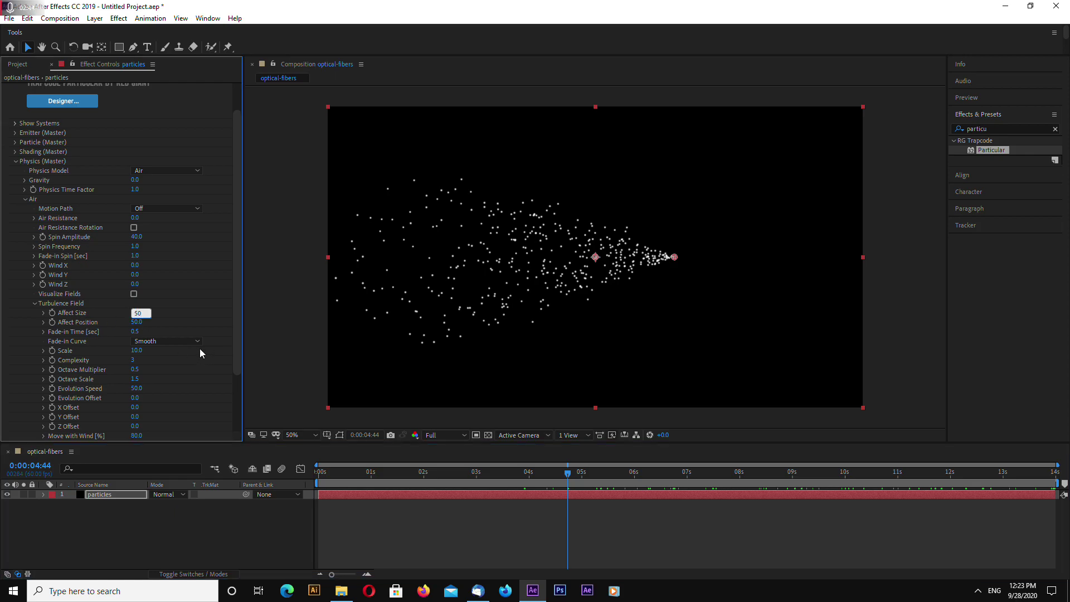
pyautogui.press('Return')
pyautogui.click(136, 313)
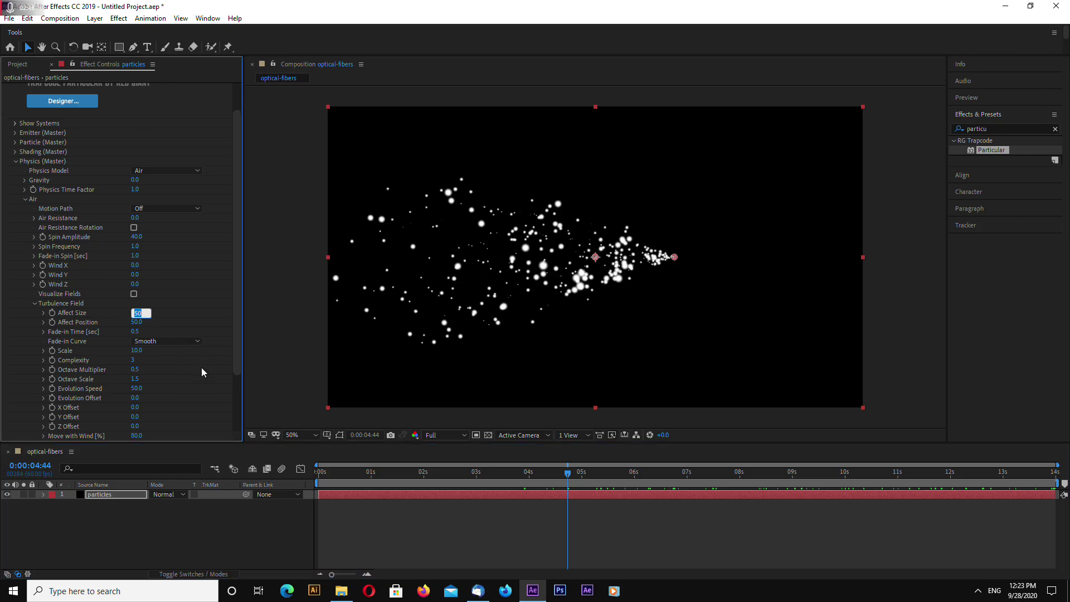
pyautogui.write('0')
pyautogui.press('Return')
pyautogui.click(34, 303)
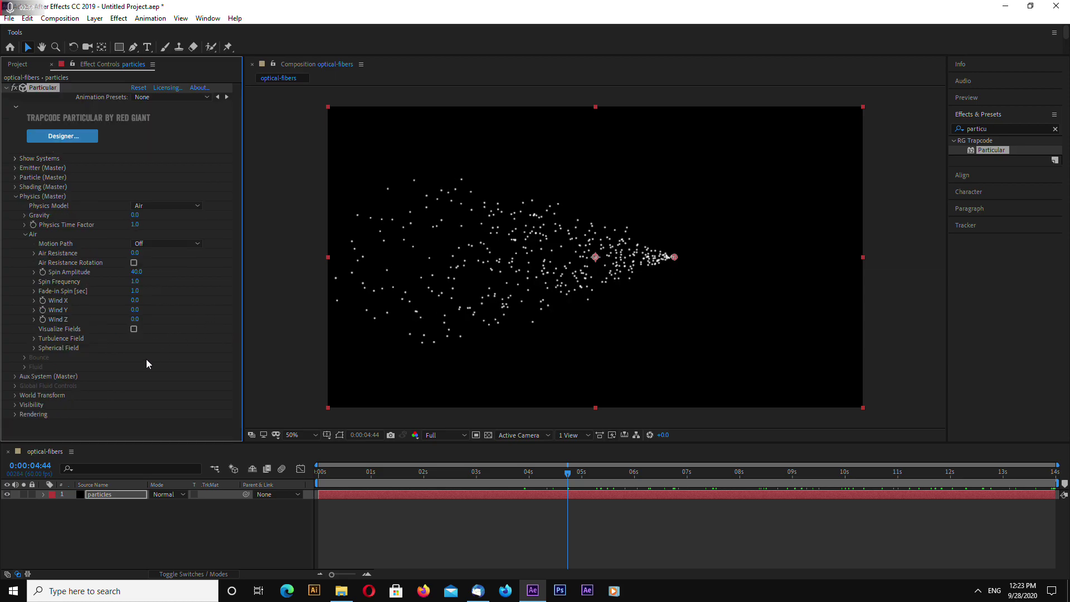
# Set the Aux System to emit continuously at 50 particles per second.
pyautogui.click(15, 198)
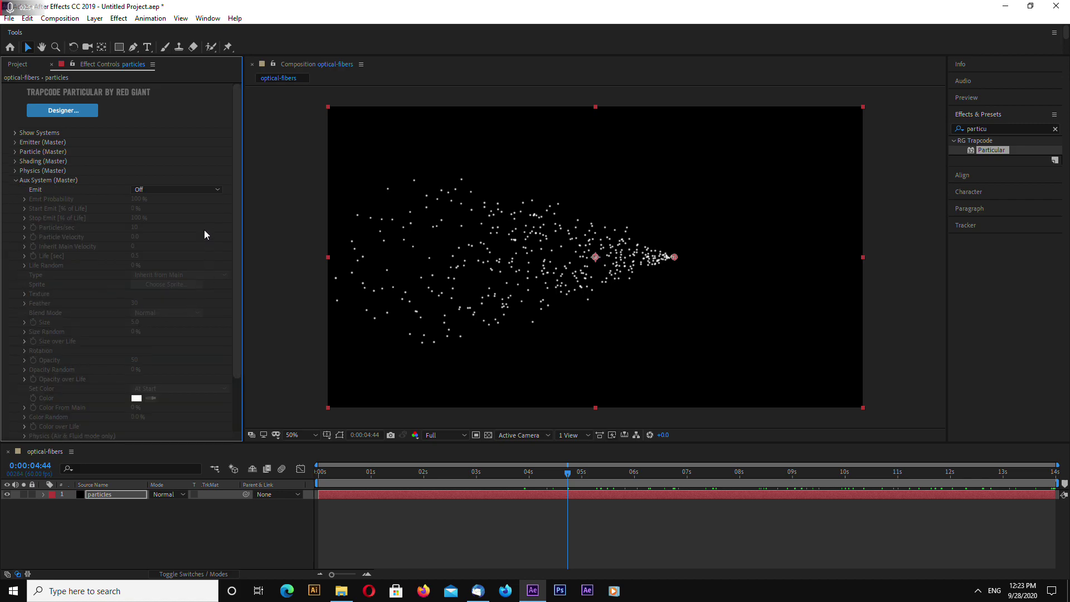
pyautogui.click(184, 190)
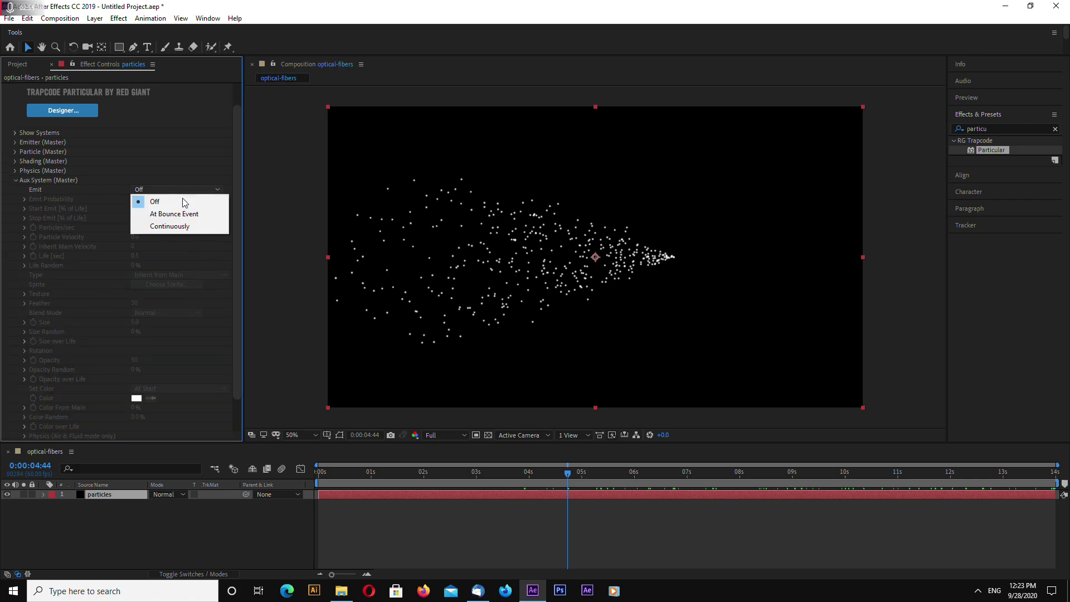
pyautogui.click(170, 226)
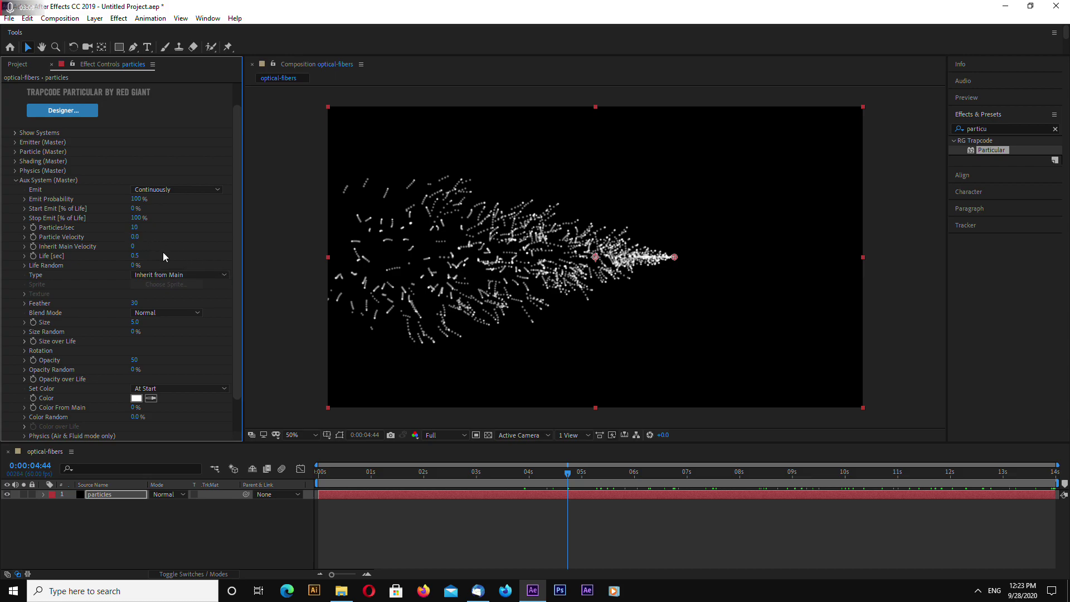
pyautogui.click(134, 227)
pyautogui.write('50')
pyautogui.press('Return')
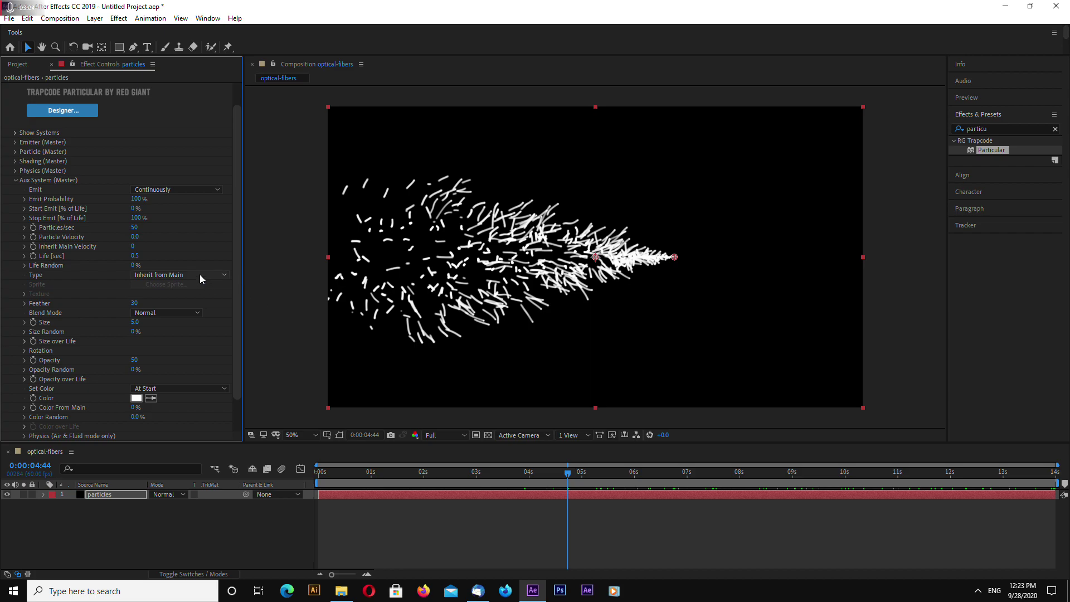
# Give the aux trail particles a 4-second life and size 3.
pyautogui.click(134, 256)
pyautogui.write('4')
pyautogui.press('Return')
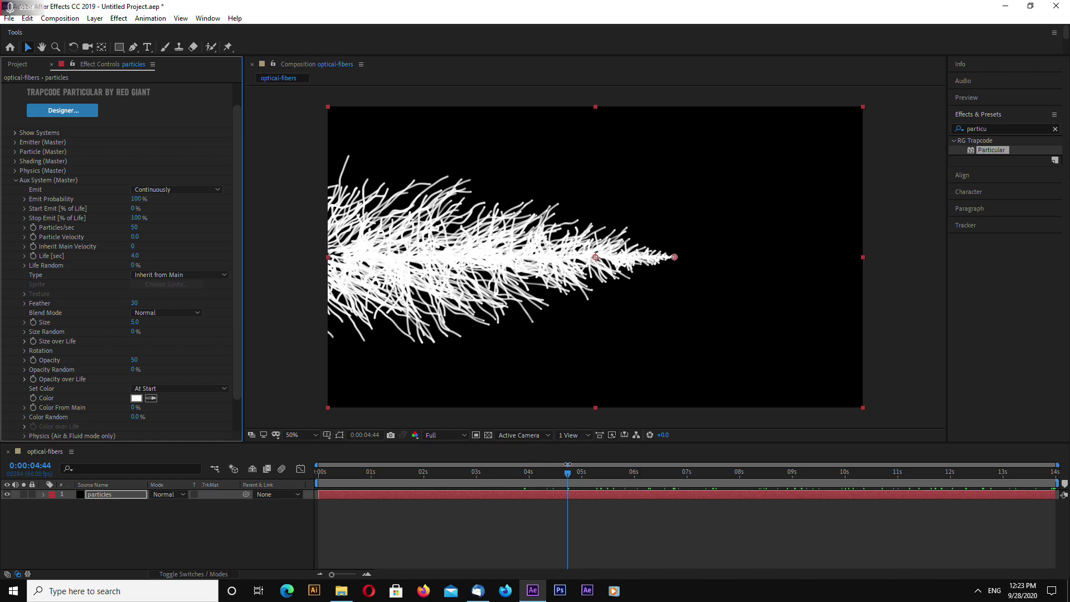
pyautogui.moveTo(567, 472)
pyautogui.mouseDown()
pyautogui.moveTo(816, 494)
pyautogui.moveTo(719, 483)
pyautogui.mouseUp()
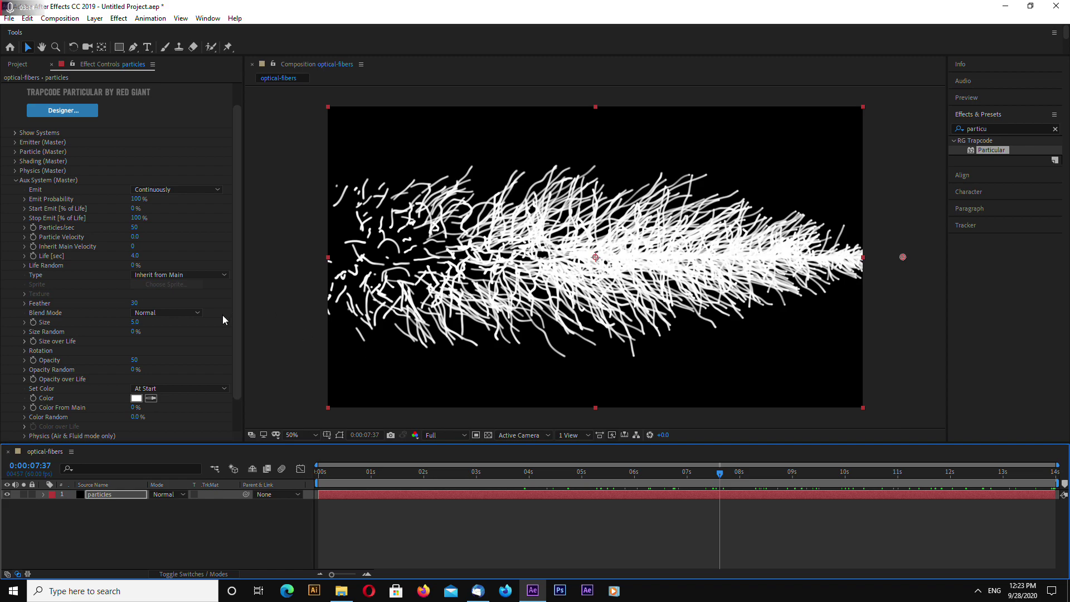
pyautogui.click(135, 322)
pyautogui.write('3')
pyautogui.press('Return')
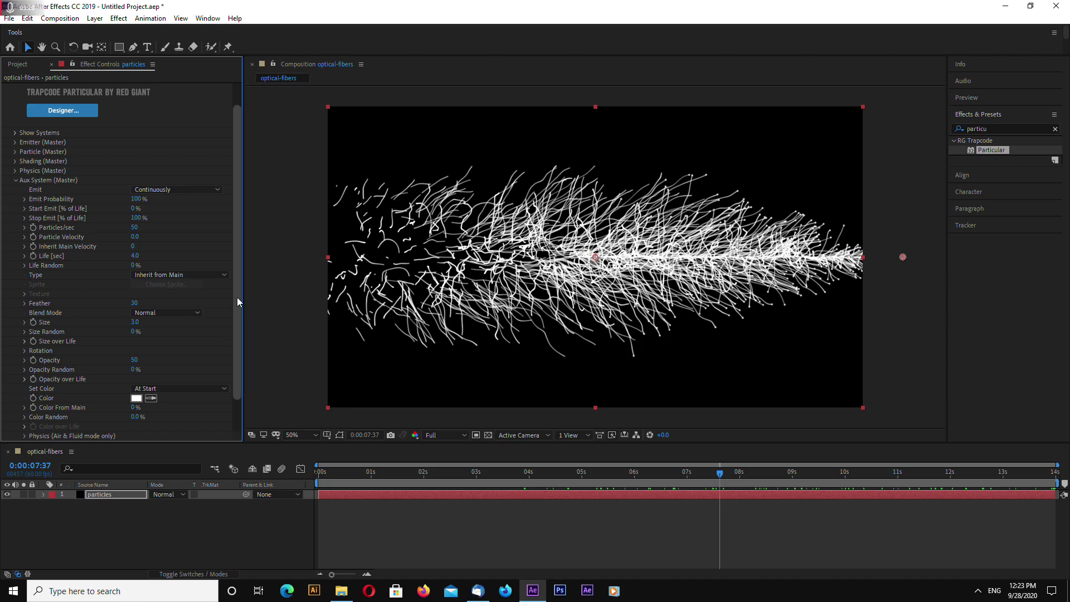
pyautogui.moveTo(237, 303); pyautogui.dragTo(237, 350)
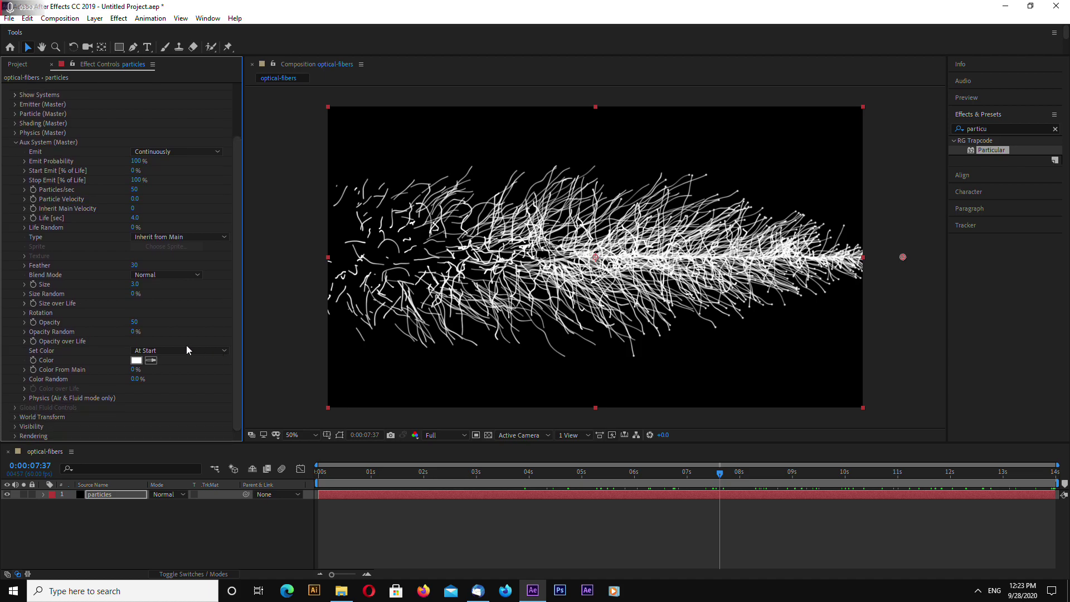
# Apply the linear fade-out preset to the aux Opacity over Life curve.
pyautogui.click(24, 341)
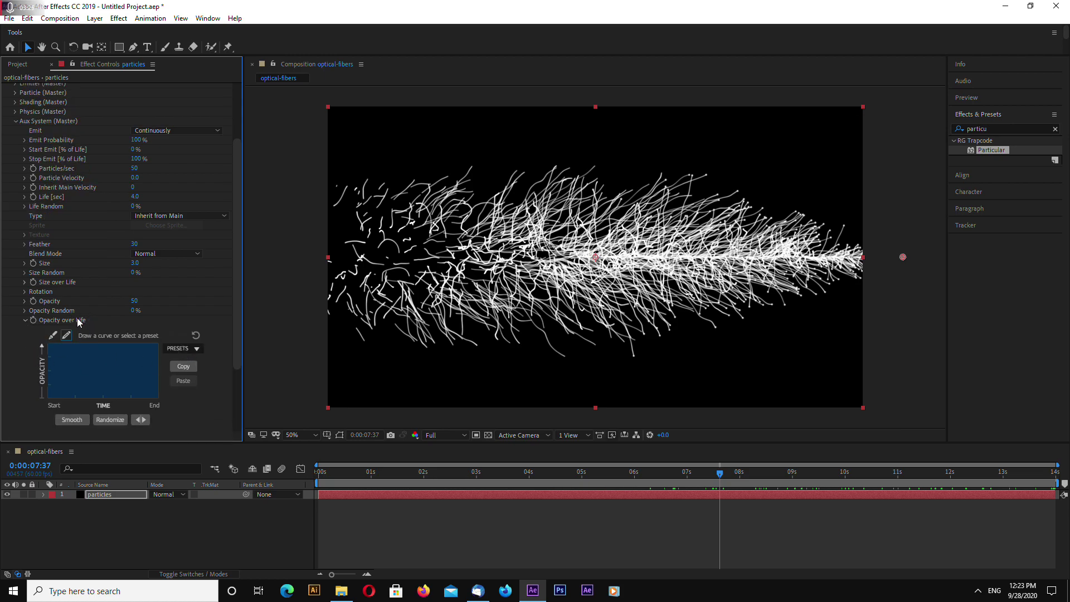
pyautogui.moveTo(238, 304); pyautogui.dragTo(241, 313)
pyautogui.scroll(-2, 241, 313)
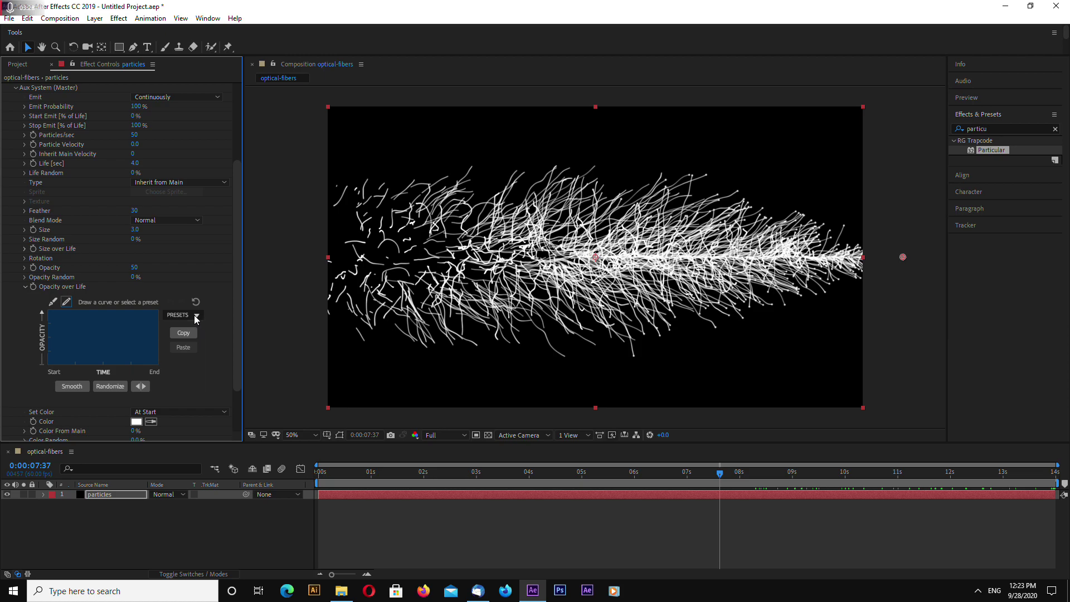
pyautogui.click(194, 315)
pyautogui.click(184, 341)
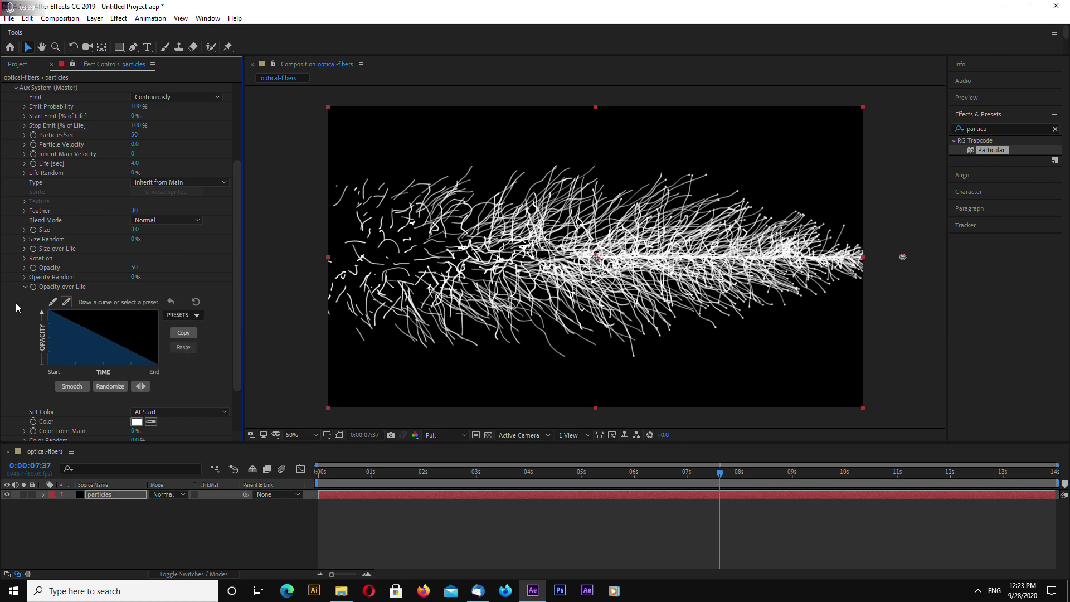
pyautogui.click(22, 288)
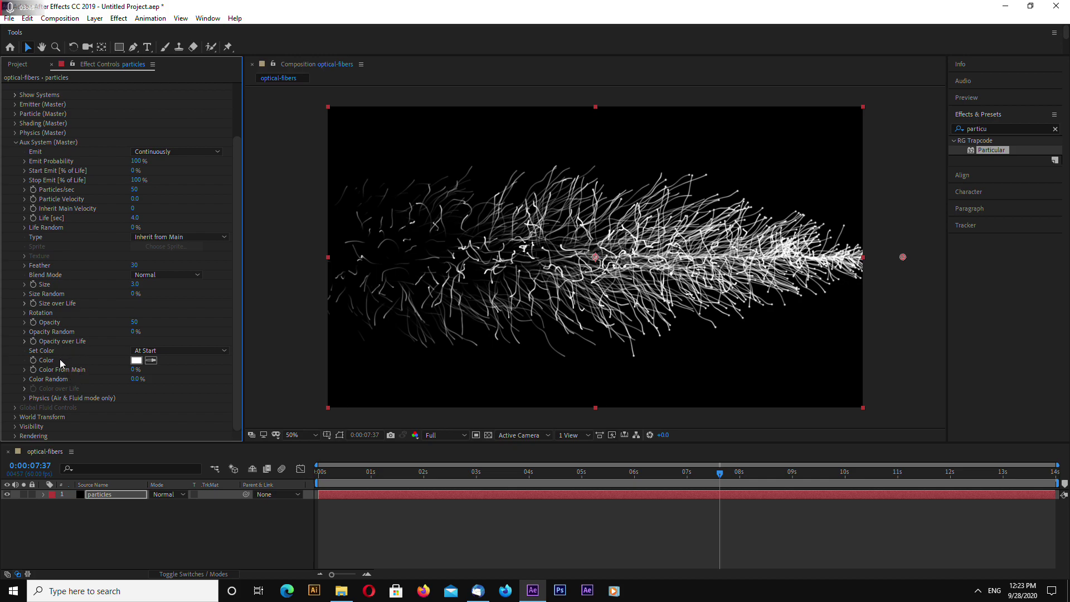
# Set aux colour to Over Life and remove the ramp's middle colour stops.
pyautogui.click(167, 350)
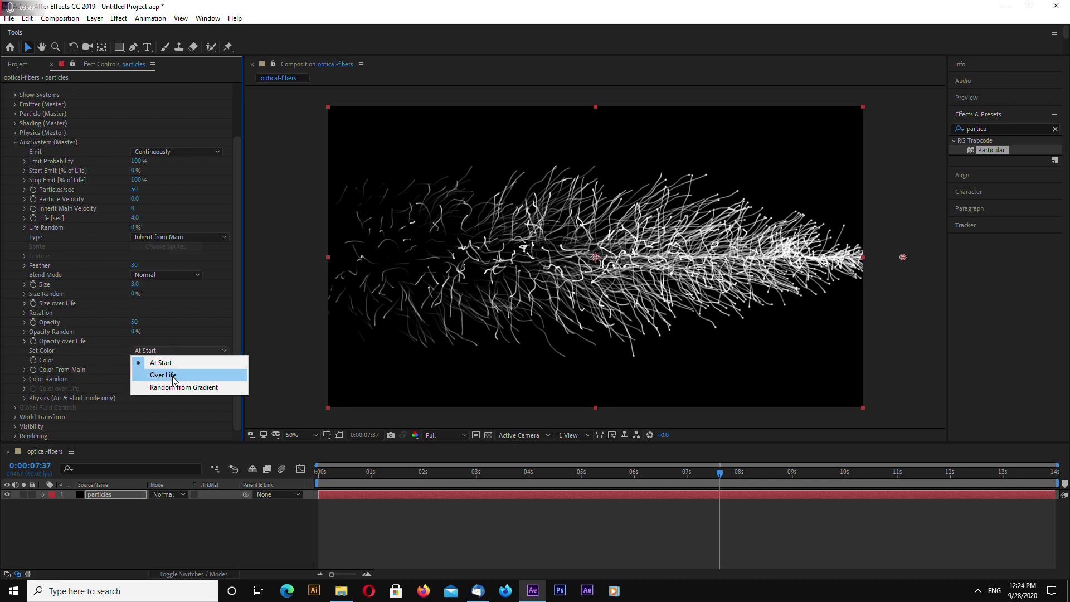
pyautogui.click(173, 376)
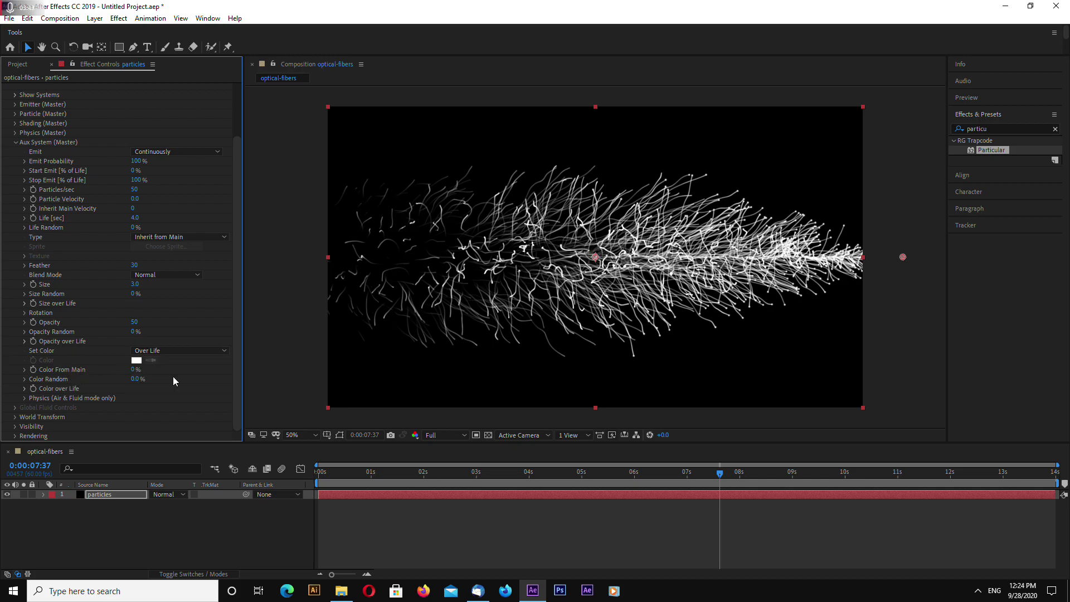
pyautogui.click(25, 389)
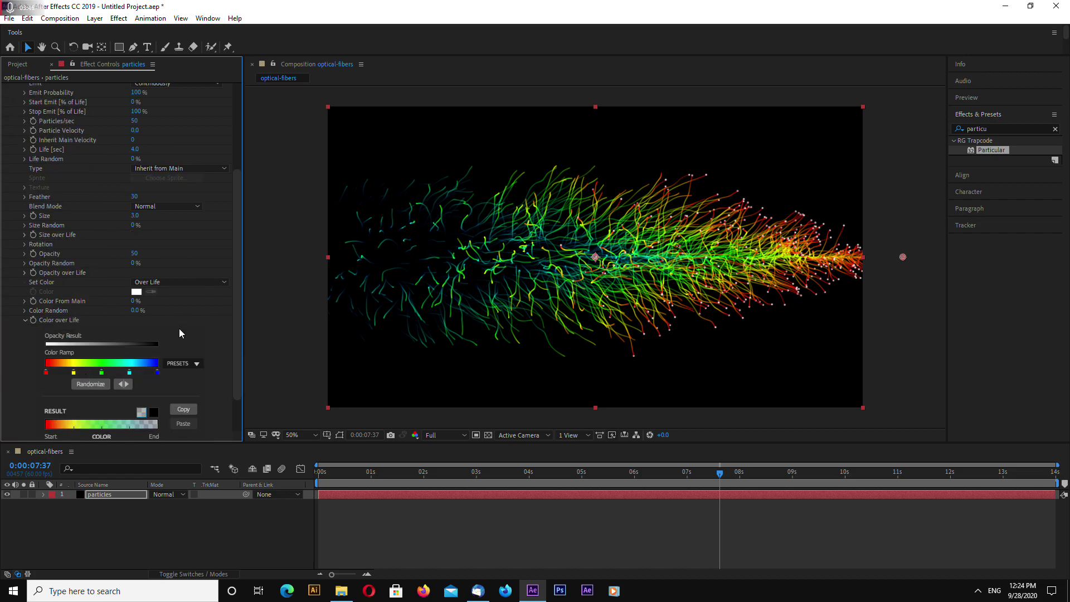
pyautogui.scroll(-4, 179, 329)
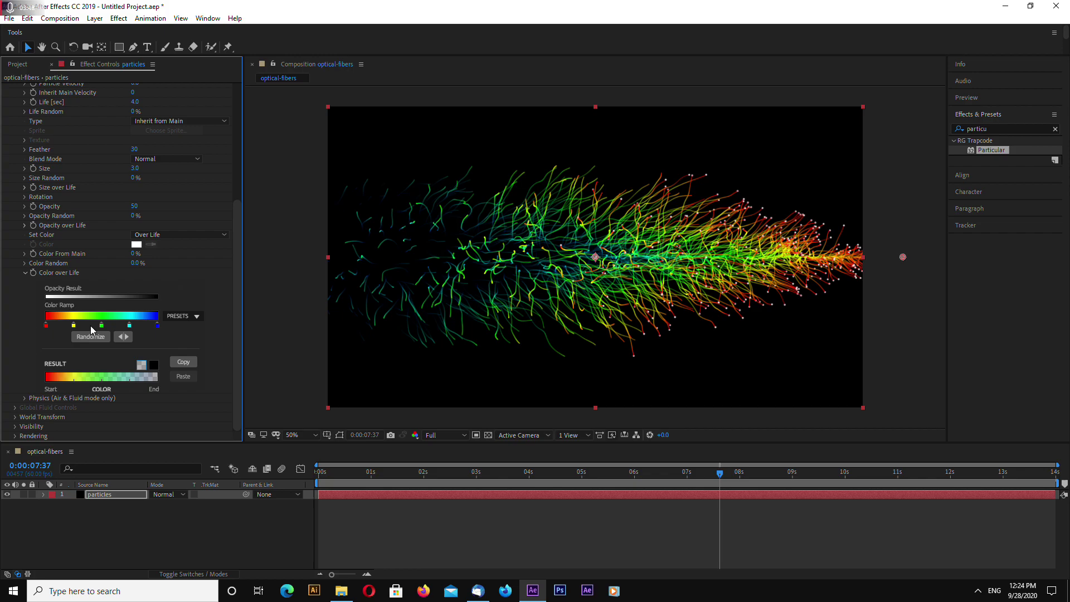
pyautogui.moveTo(157, 325)
pyautogui.mouseDown()
pyautogui.moveTo(157, 348)
pyautogui.moveTo(102, 340)
pyautogui.moveTo(177, 340)
pyautogui.mouseUp()
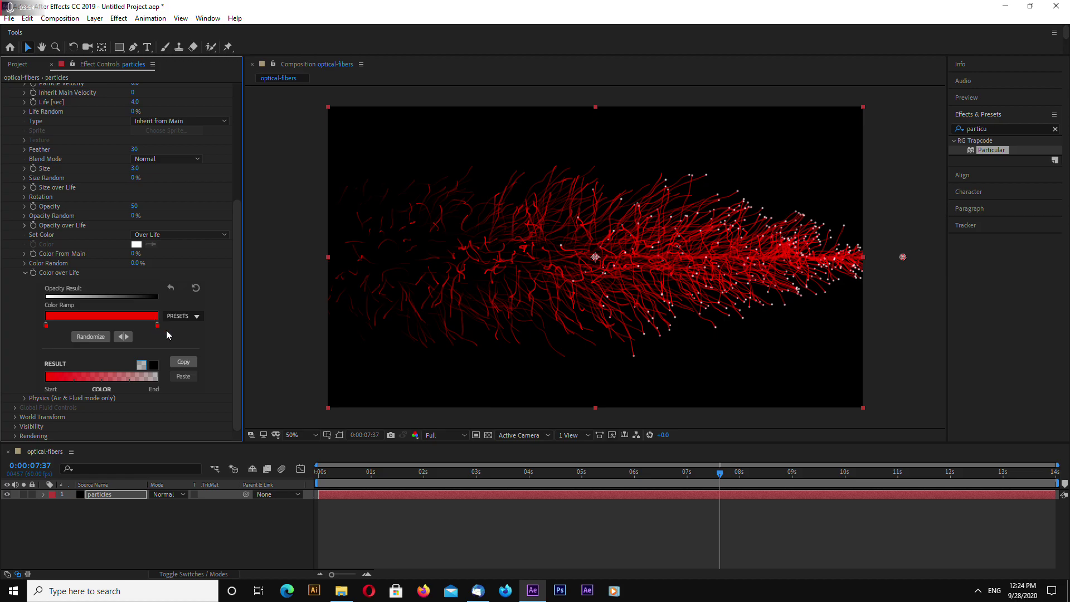
# Make the ramp's end colour a light magenta (F177FF) and preview the red-to-pink strands.
pyautogui.doubleClick(156, 325)
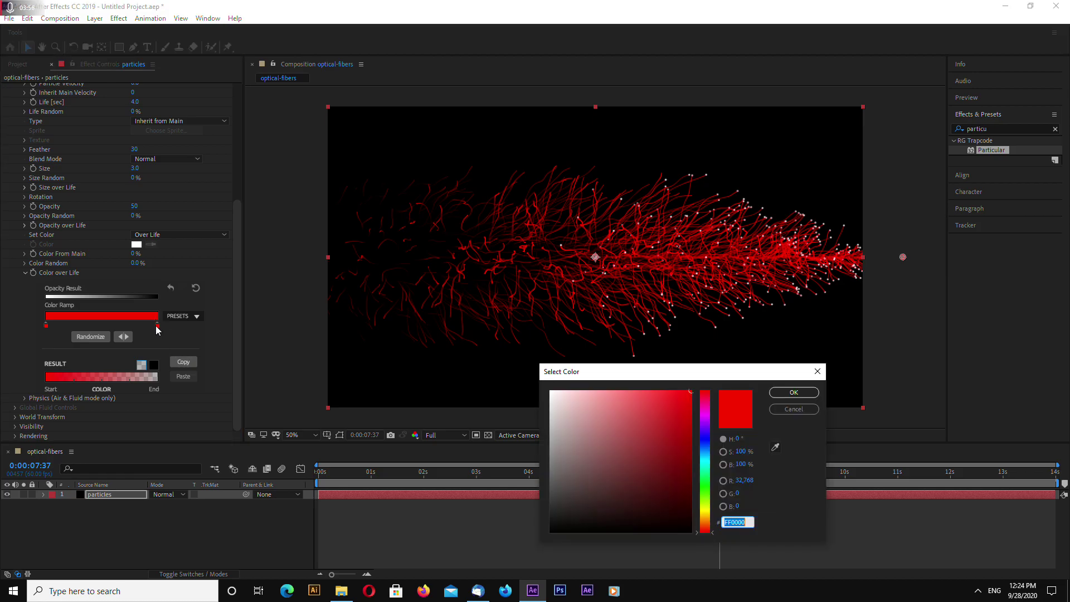
pyautogui.click(704, 419)
pyautogui.moveTo(705, 422); pyautogui.dragTo(704, 417)
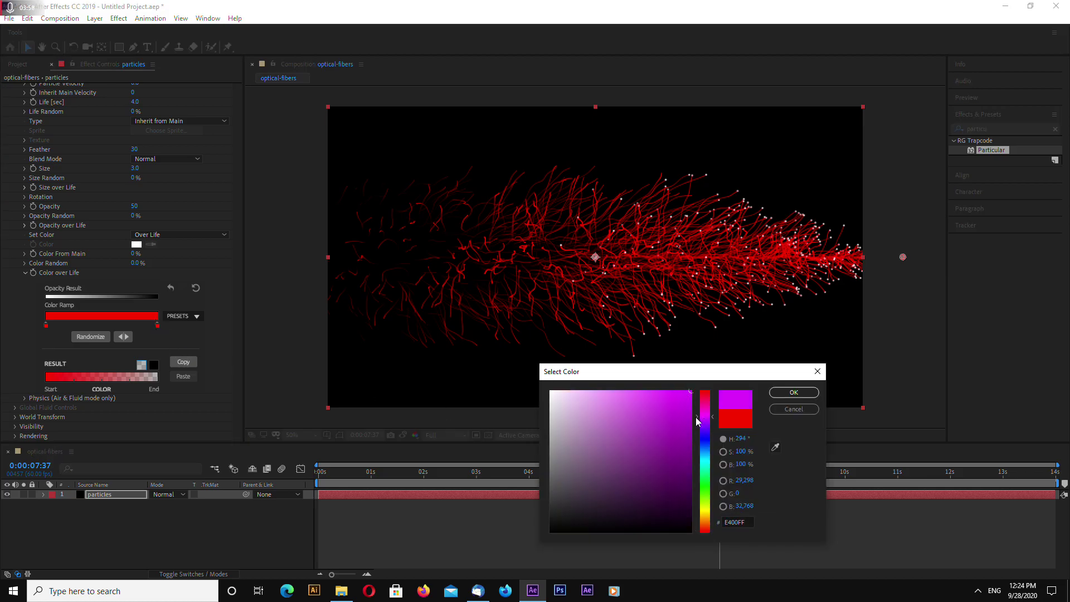
pyautogui.click(672, 390)
pyautogui.click(792, 393)
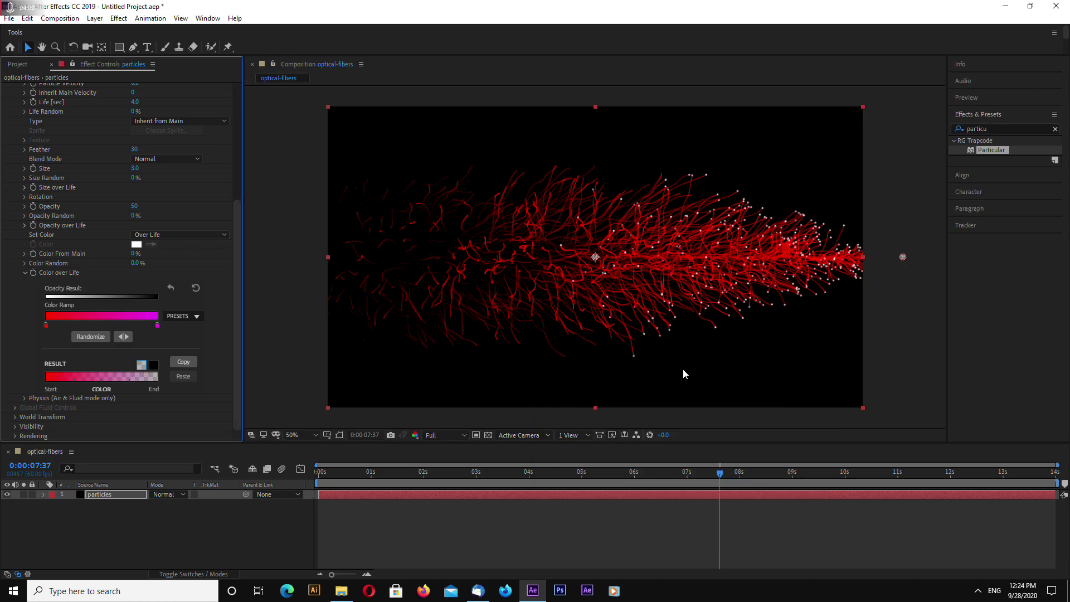
pyautogui.doubleClick(157, 325)
pyautogui.click(625, 391)
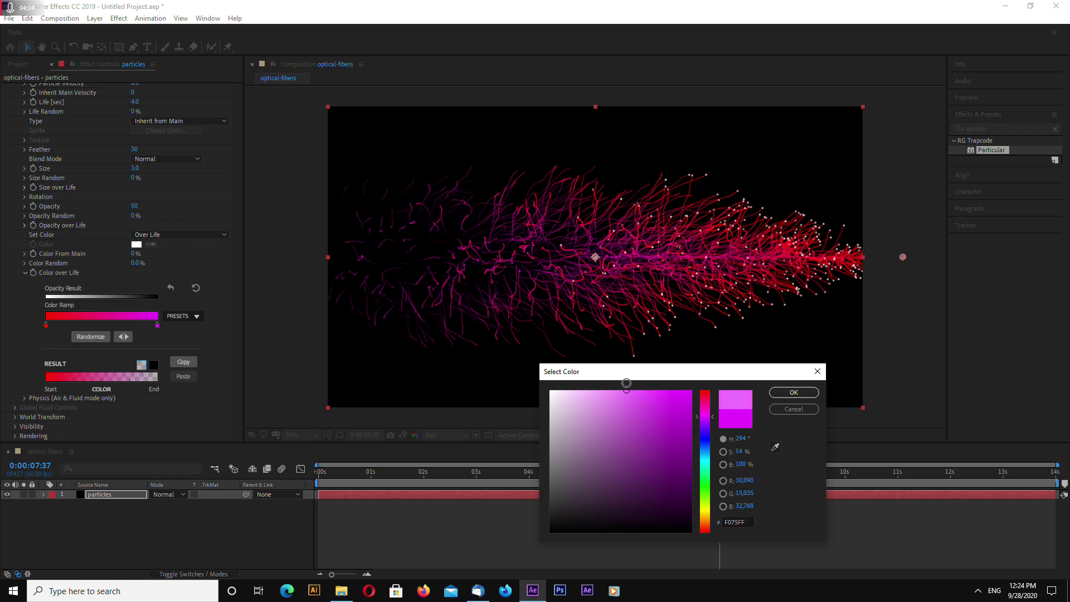
pyautogui.click(793, 393)
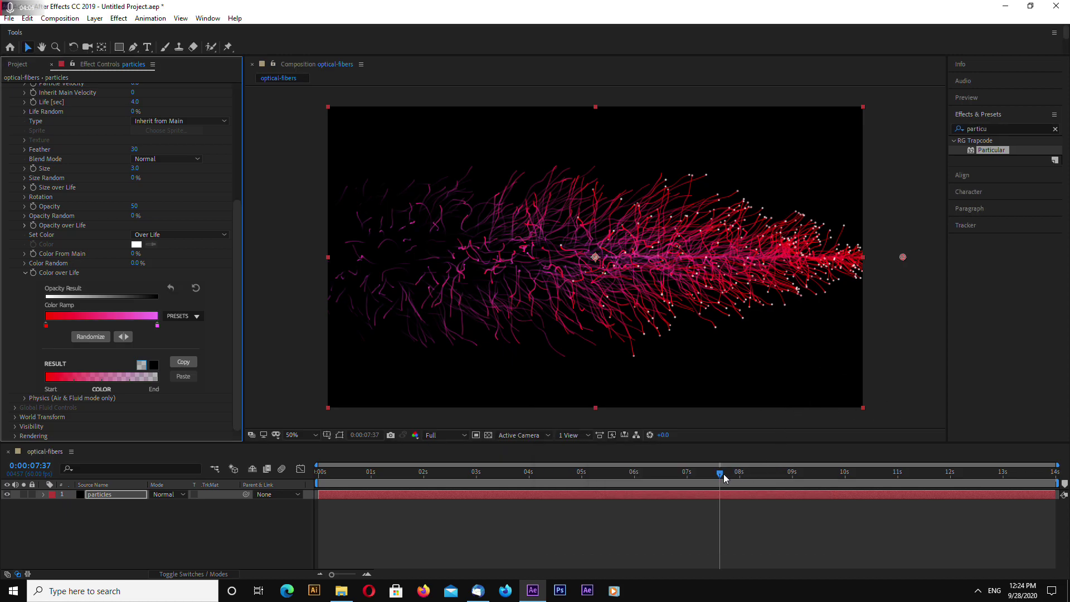
pyautogui.moveTo(725, 477)
pyautogui.mouseDown()
pyautogui.moveTo(818, 475)
pyautogui.moveTo(732, 475)
pyautogui.mouseUp()
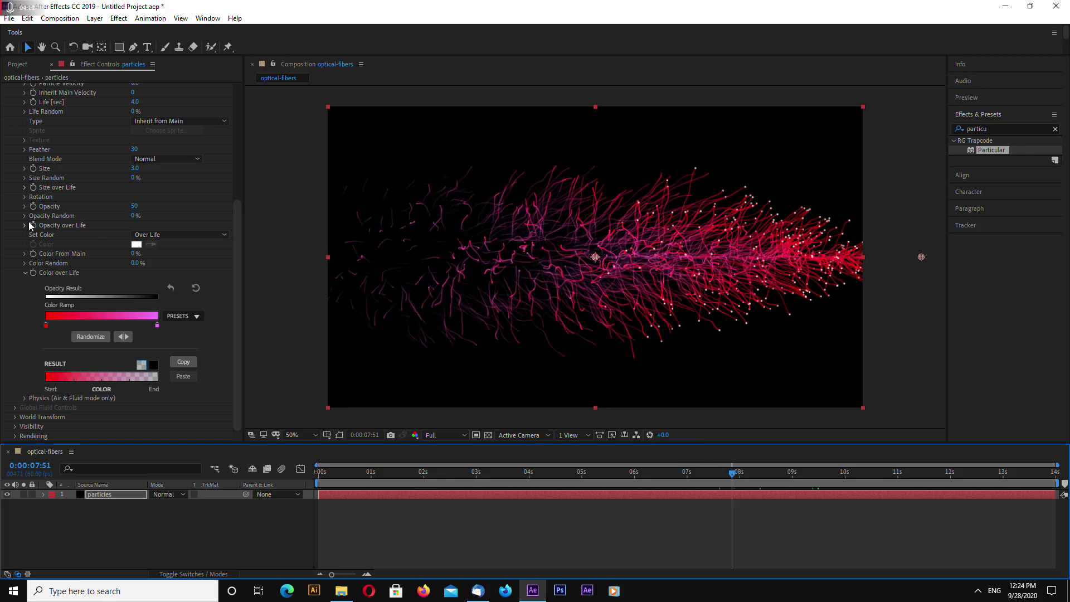
# Set the aux trails' blend mode to Add and collapse the Aux System.
pyautogui.scroll(4, 50, 193)
pyautogui.scroll(-1, 156, 300)
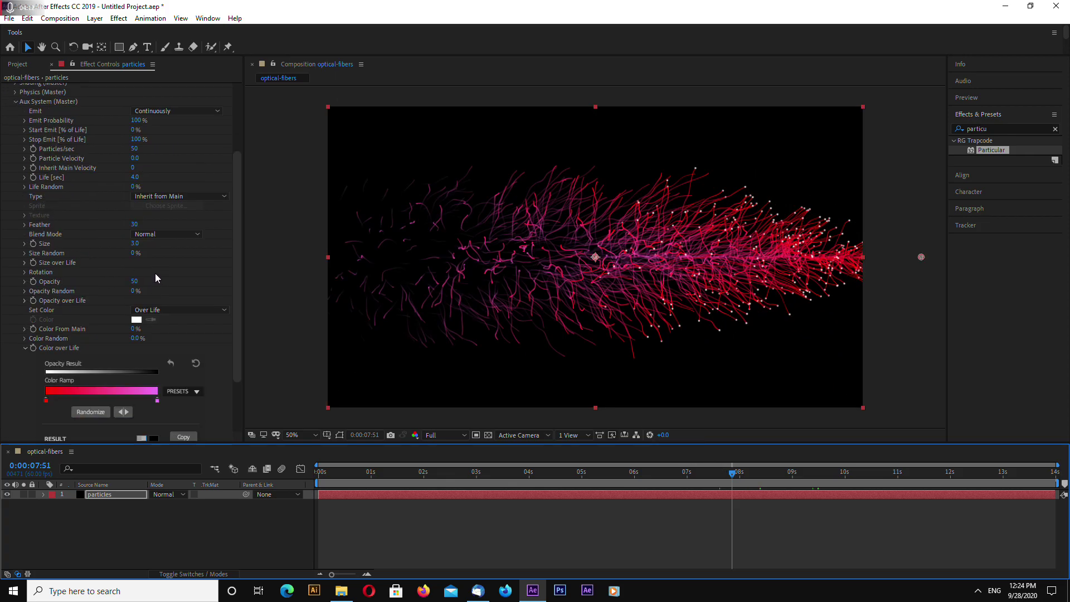
pyautogui.scroll(1, 87, 263)
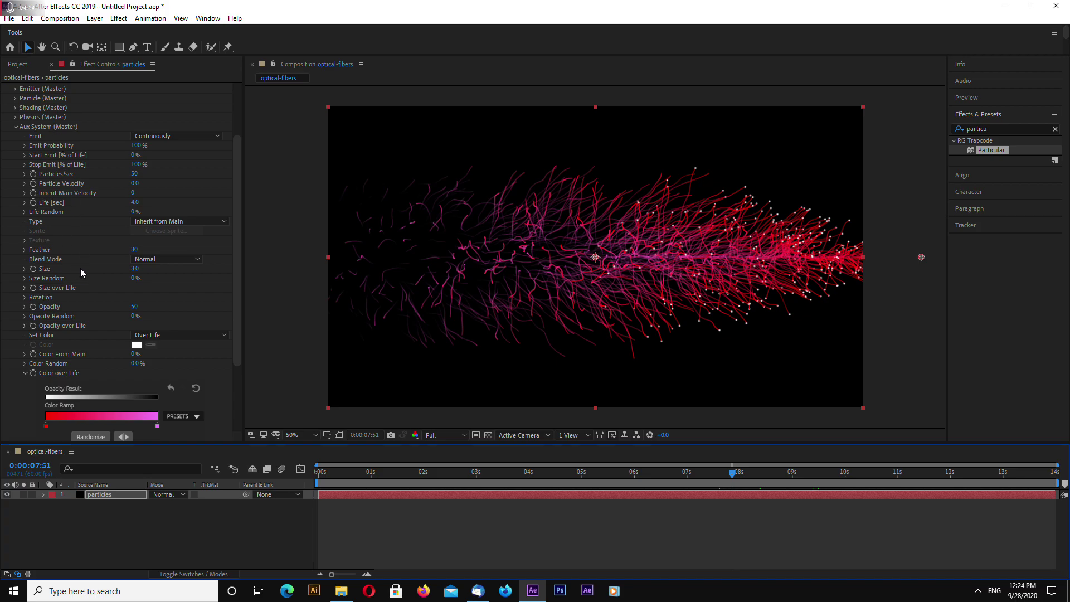
pyautogui.click(167, 259)
pyautogui.click(175, 281)
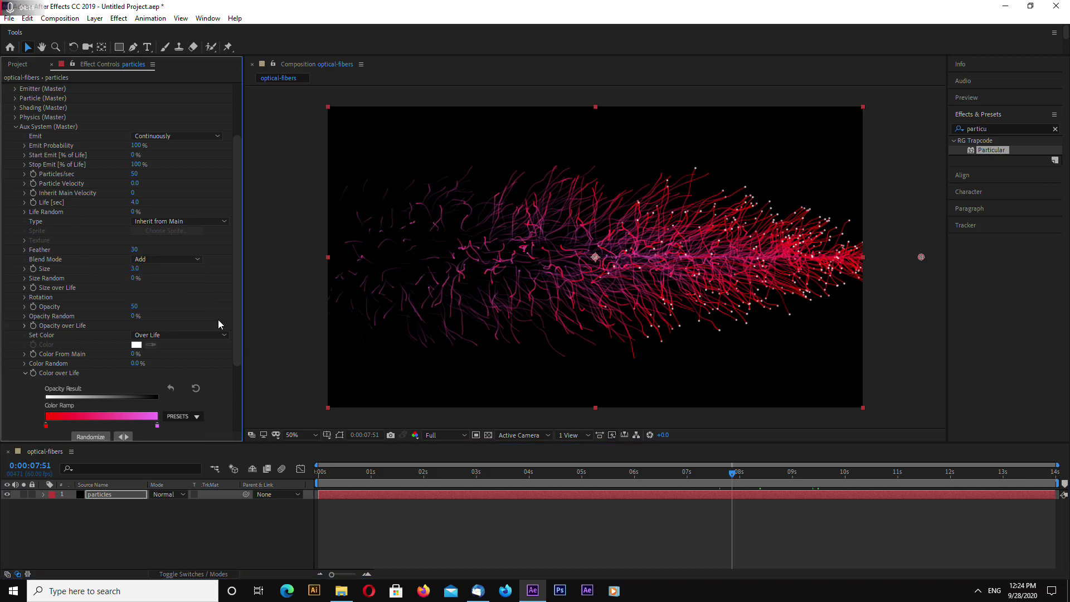
pyautogui.moveTo(755, 481)
pyautogui.mouseDown()
pyautogui.moveTo(586, 481)
pyautogui.moveTo(1056, 493)
pyautogui.moveTo(509, 491)
pyautogui.moveTo(1055, 493)
pyautogui.mouseUp()
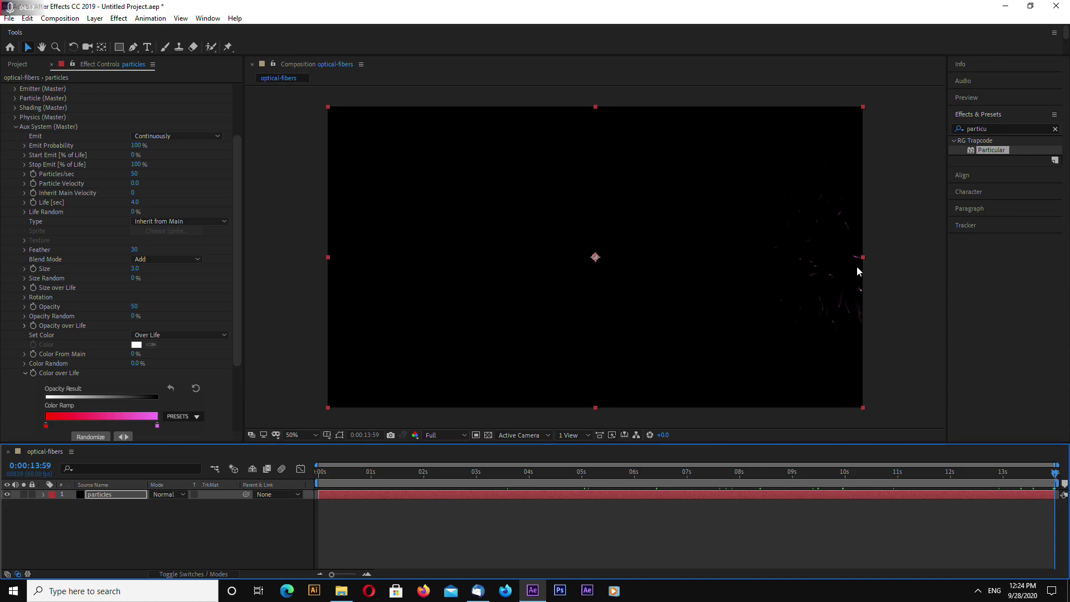
pyautogui.click(15, 126)
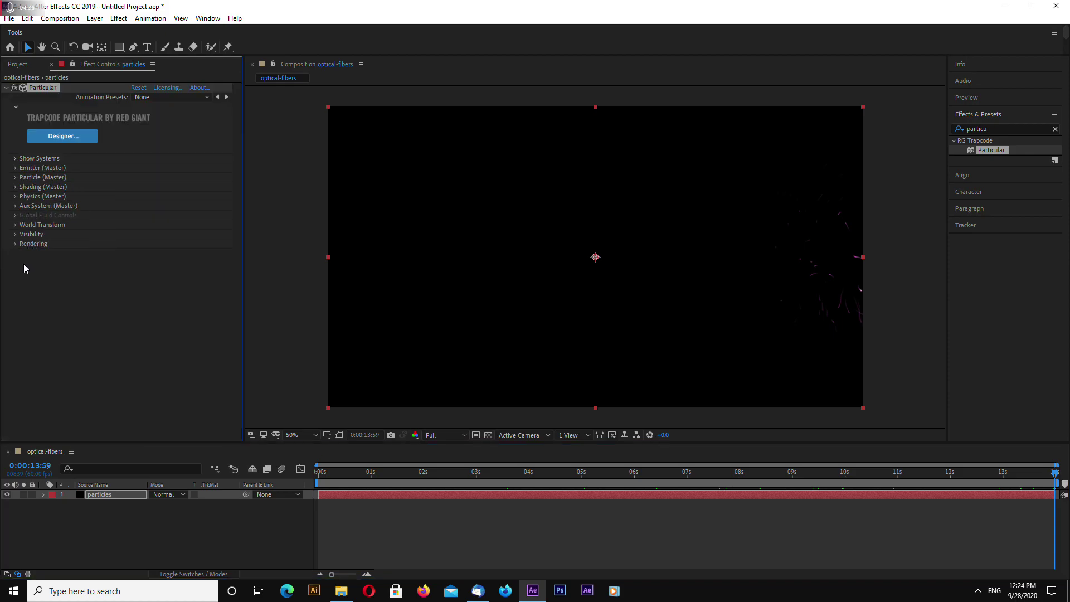
# Drag the particles layer's later Position keyframe earlier to about 8 seconds.
pyautogui.click(595, 496)
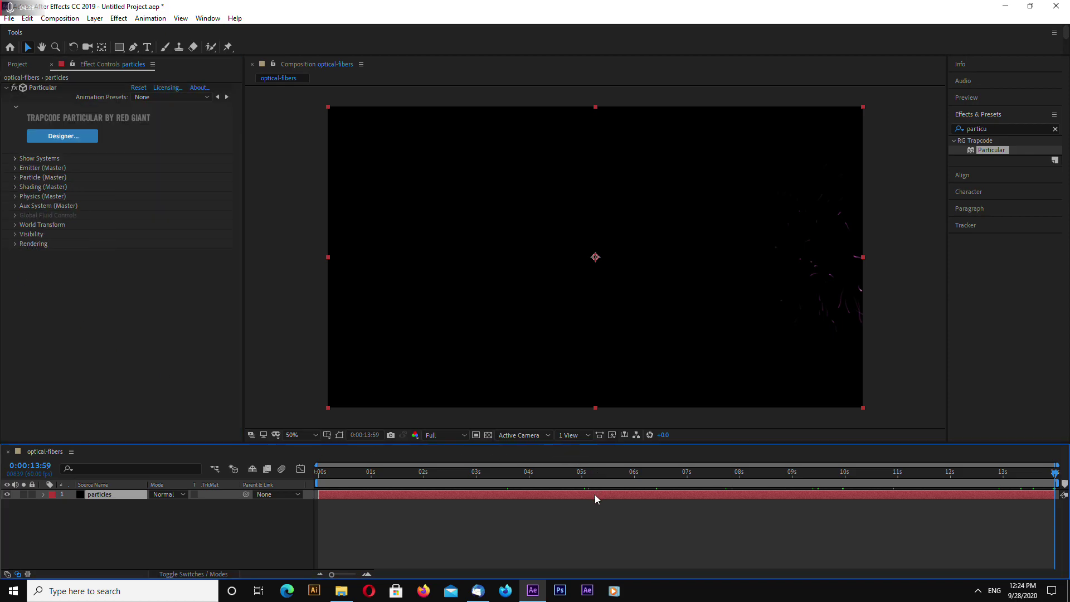
pyautogui.press('u')
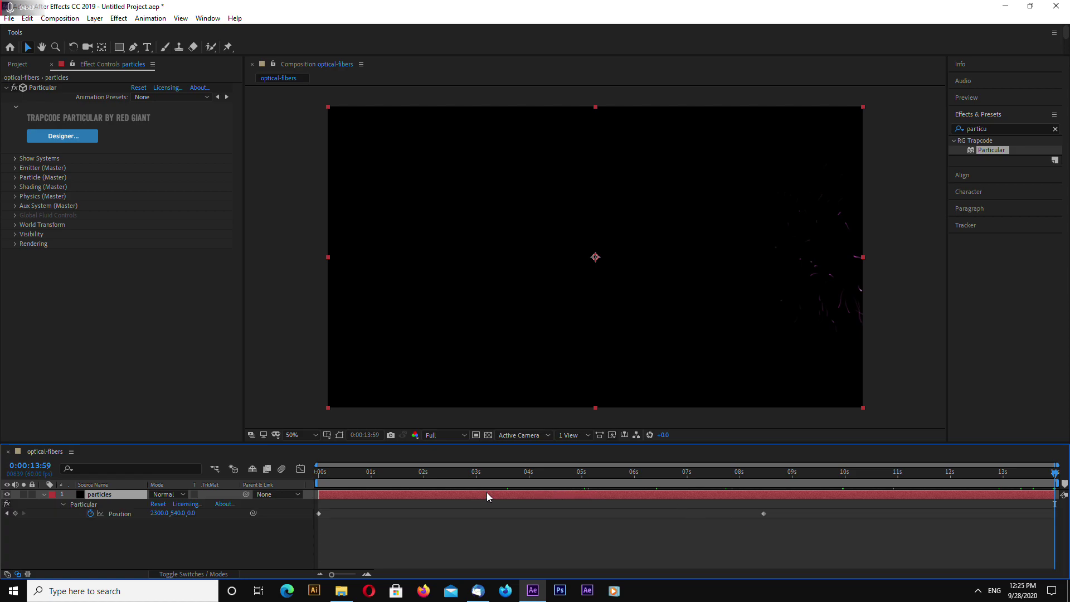
pyautogui.click(763, 513)
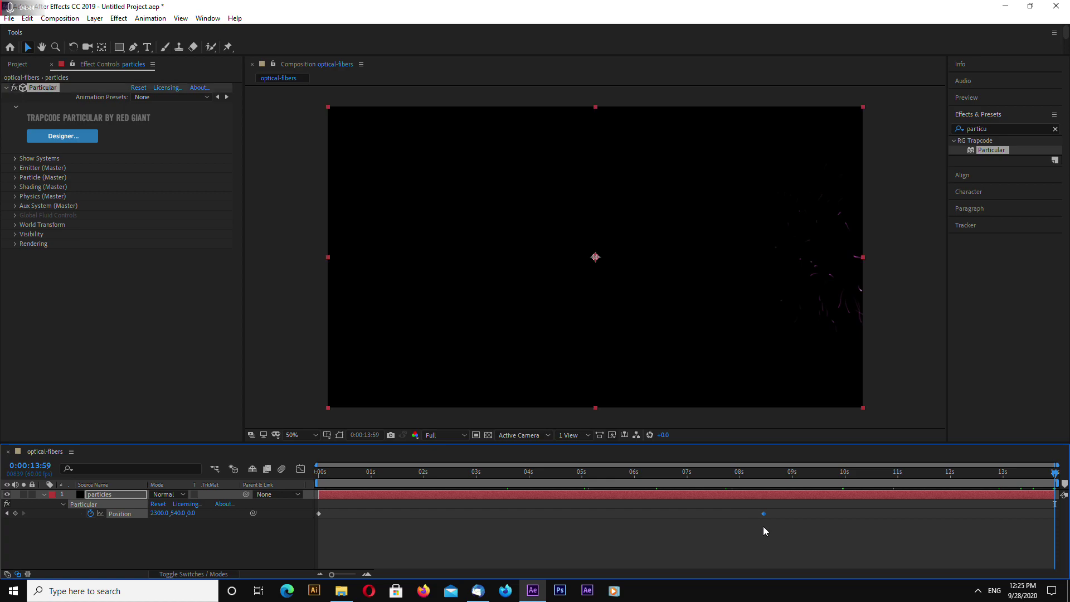
pyautogui.moveTo(762, 515)
pyautogui.mouseDown()
pyautogui.moveTo(742, 515)
pyautogui.moveTo(743, 526)
pyautogui.mouseUp()
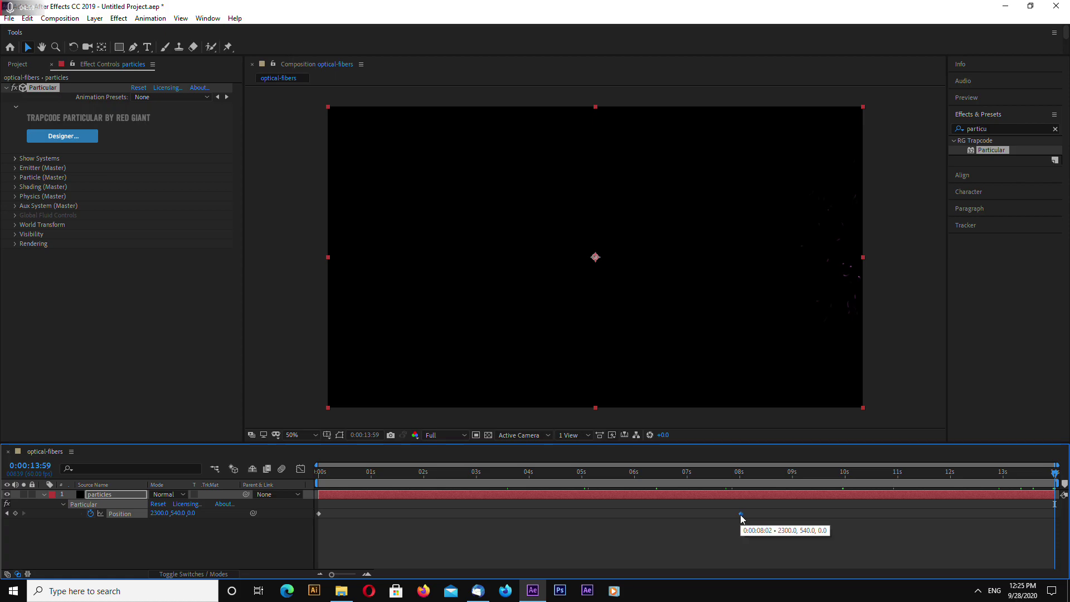
# Set the Aux System particle life to 3.6 seconds and check the strands around 6–8 seconds.
pyautogui.click(15, 177)
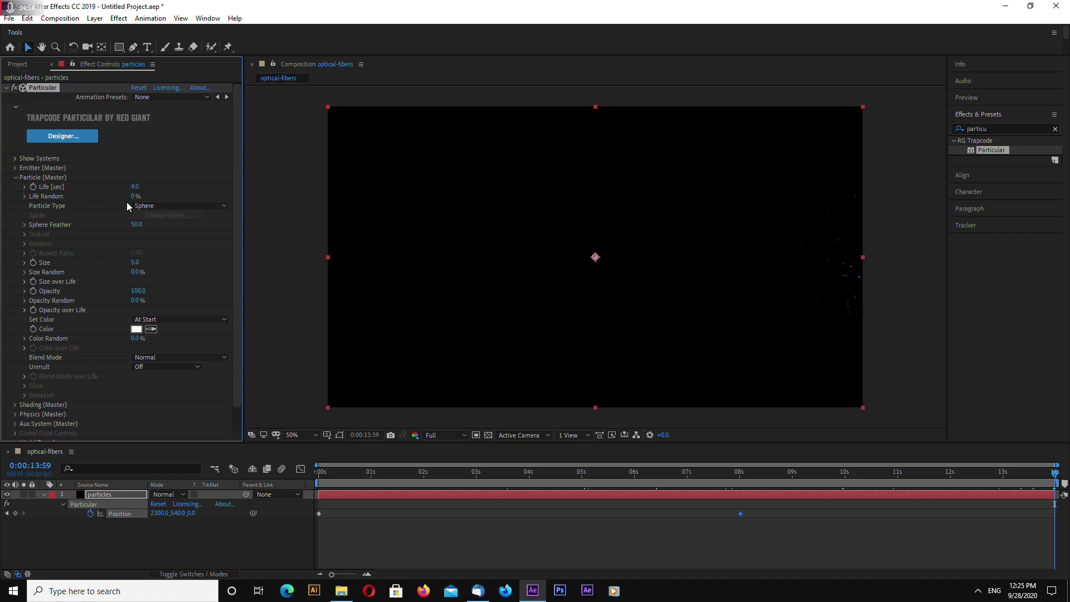
pyautogui.click(16, 177)
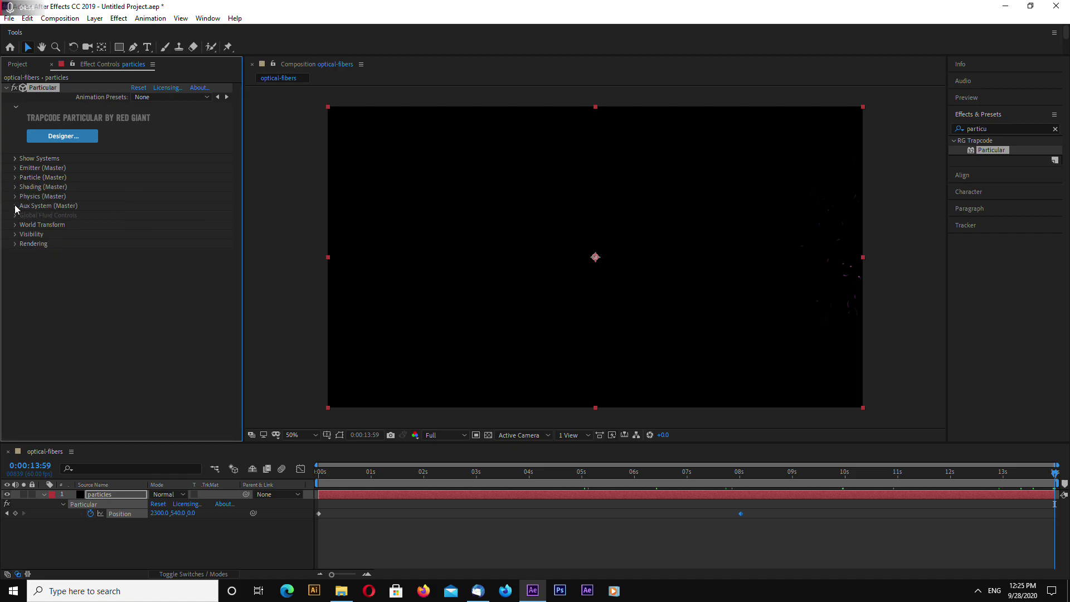
pyautogui.click(15, 206)
pyautogui.scroll(-4, 170, 307)
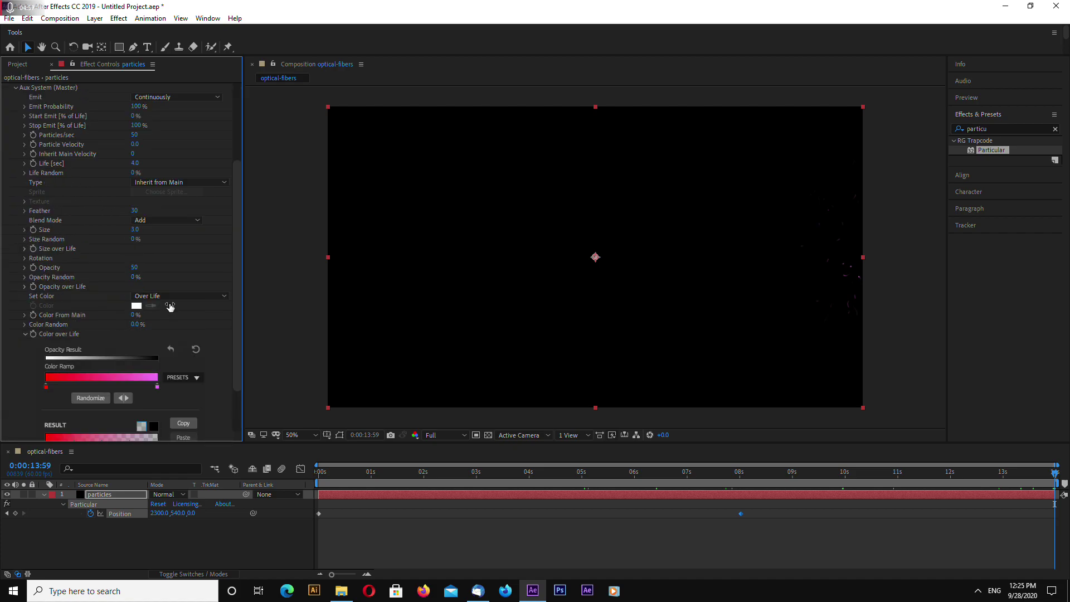
pyautogui.click(135, 163)
pyautogui.write('3')
pyautogui.press('Return')
pyautogui.moveTo(623, 475); pyautogui.dragTo(702, 473)
pyautogui.click(135, 163)
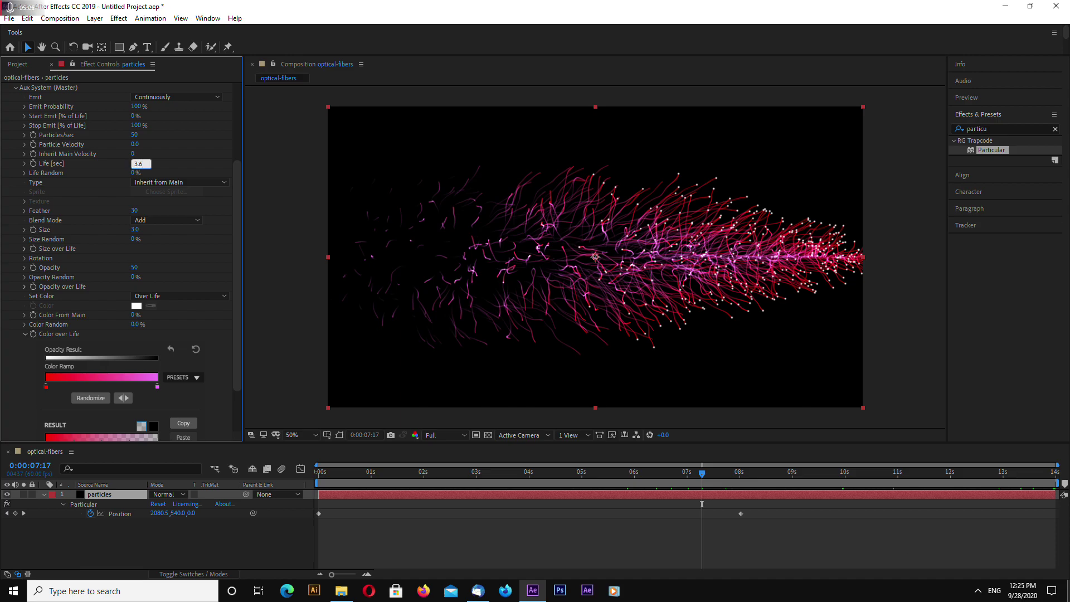
pyautogui.press('Return')
pyautogui.moveTo(702, 473)
pyautogui.mouseDown()
pyautogui.moveTo(1055, 501)
pyautogui.moveTo(673, 491)
pyautogui.moveTo(688, 484)
pyautogui.mouseUp()
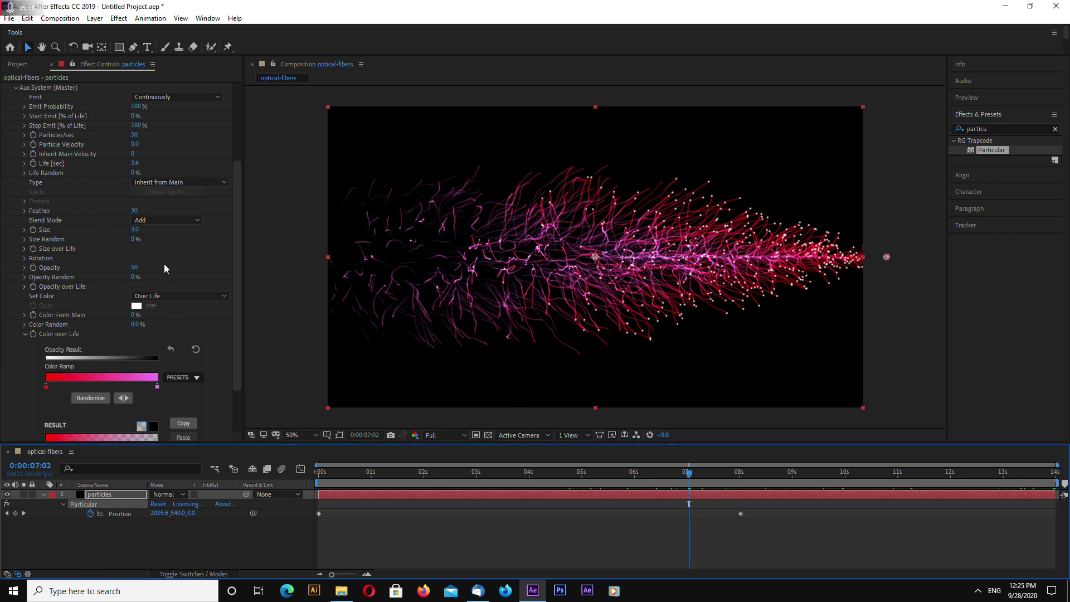
pyautogui.moveTo(240, 211); pyautogui.dragTo(242, 134)
pyautogui.click(14, 206)
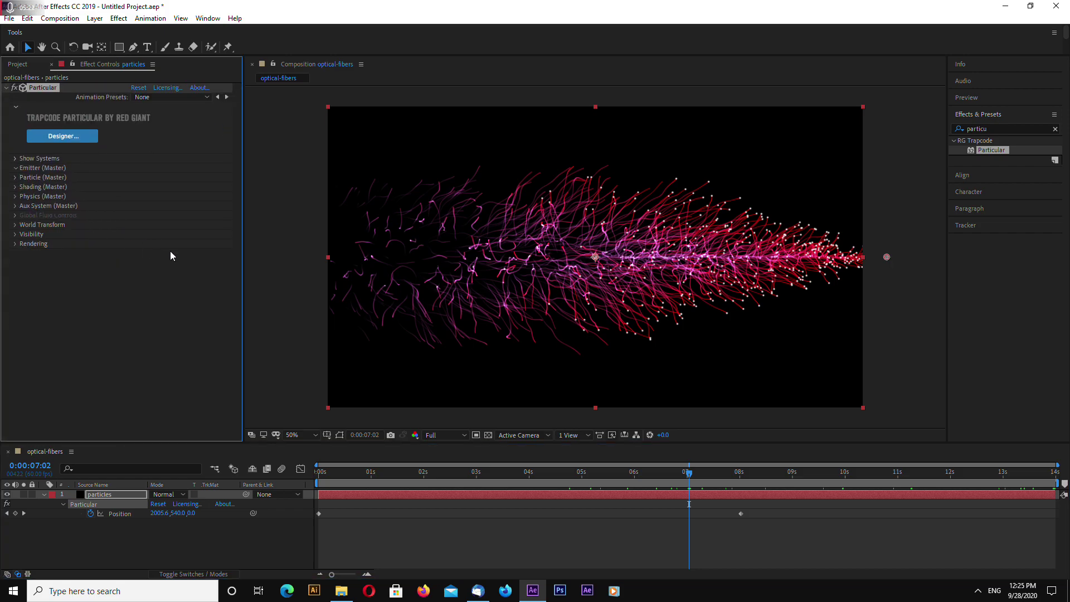
# Try emitter velocities of 200 and 50, settle on 80, and preview around 10 seconds.
pyautogui.click(138, 291)
pyautogui.write('200')
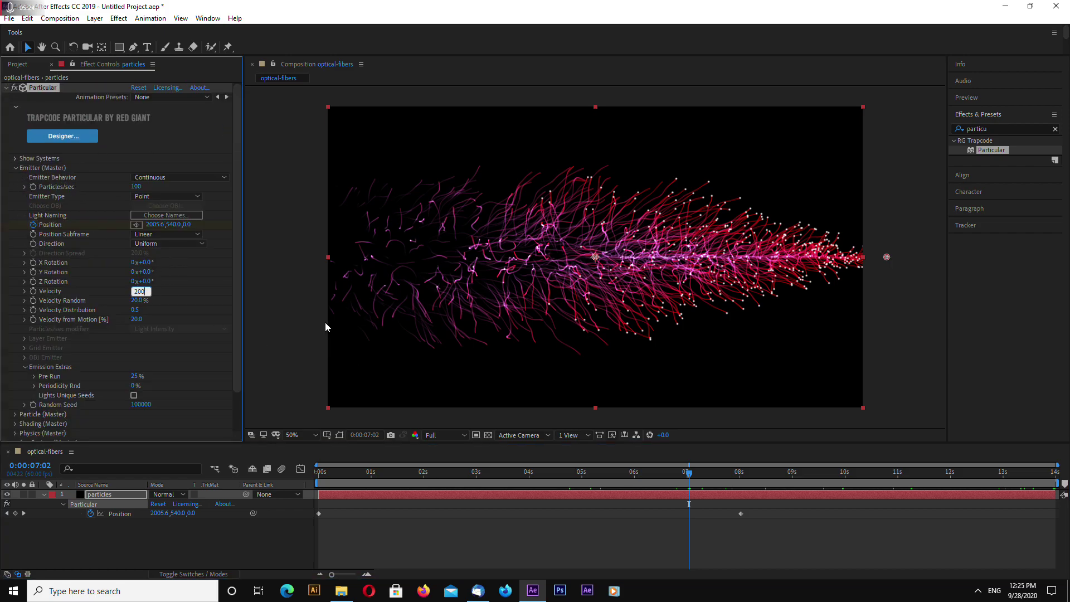
pyautogui.press('Return')
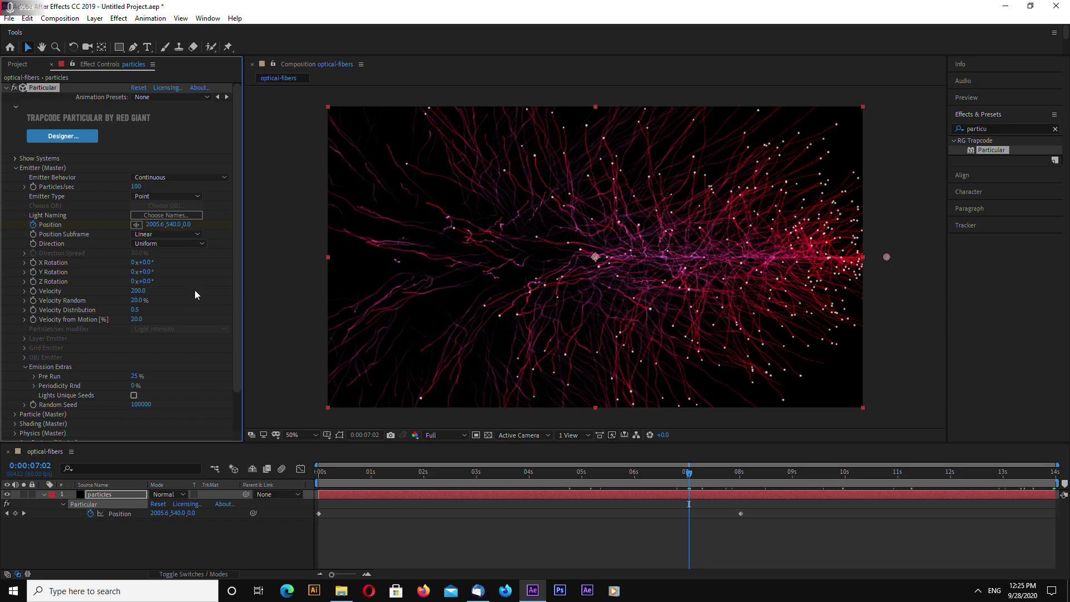
pyautogui.click(142, 291)
pyautogui.write('50')
pyautogui.press('Return')
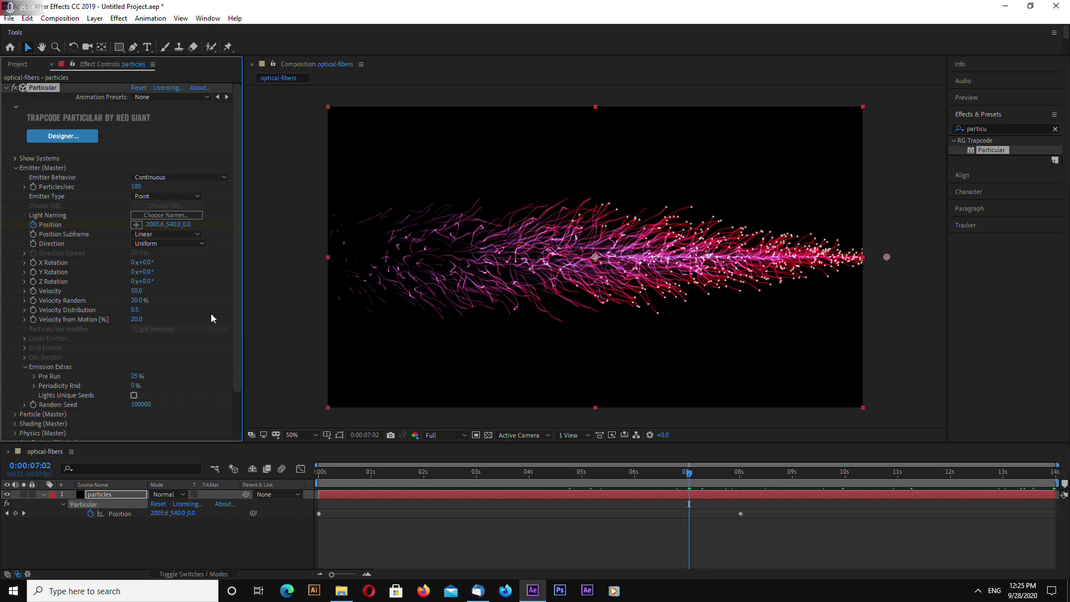
pyautogui.click(138, 291)
pyautogui.write('80')
pyautogui.press('Return')
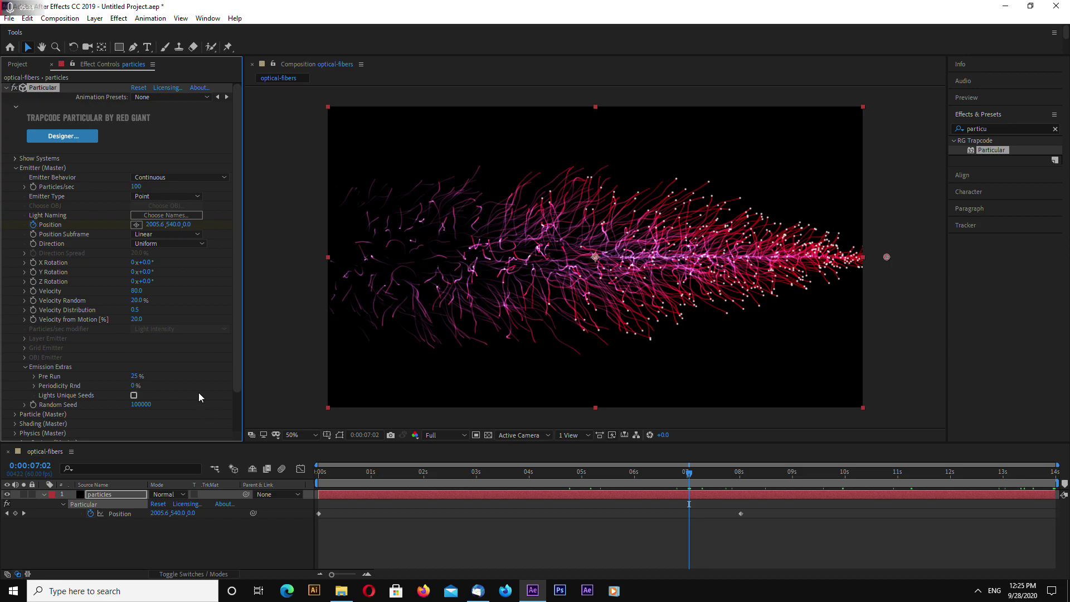
pyautogui.click(15, 168)
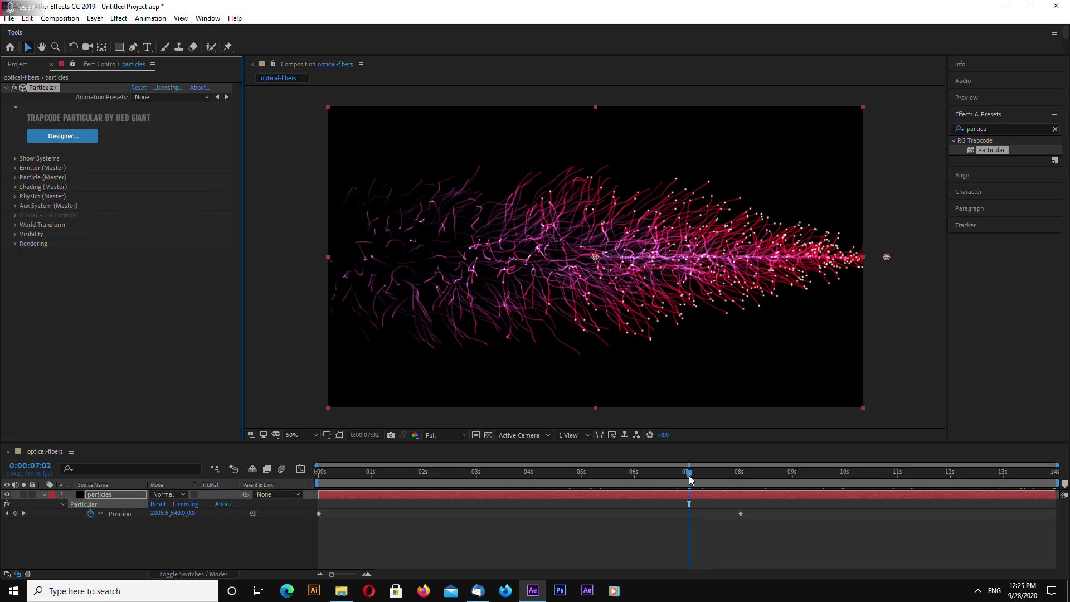
pyautogui.moveTo(690, 479)
pyautogui.mouseDown()
pyautogui.moveTo(897, 503)
pyautogui.moveTo(531, 502)
pyautogui.mouseUp()
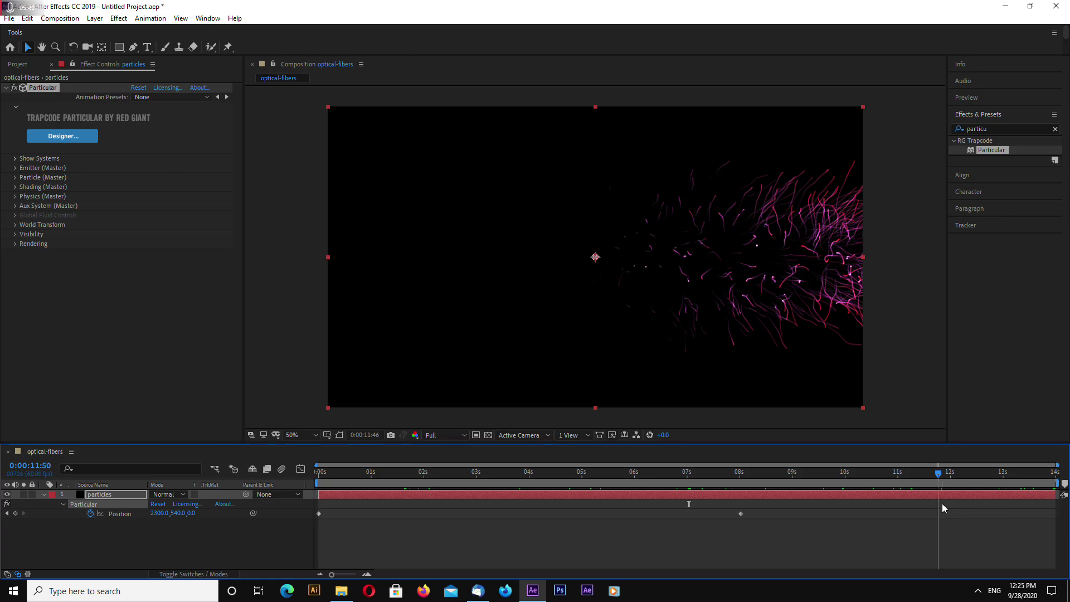
# Add a new camera layer named 'Camera' to the composition.
pyautogui.rightClick(139, 523)
pyautogui.click(273, 473)
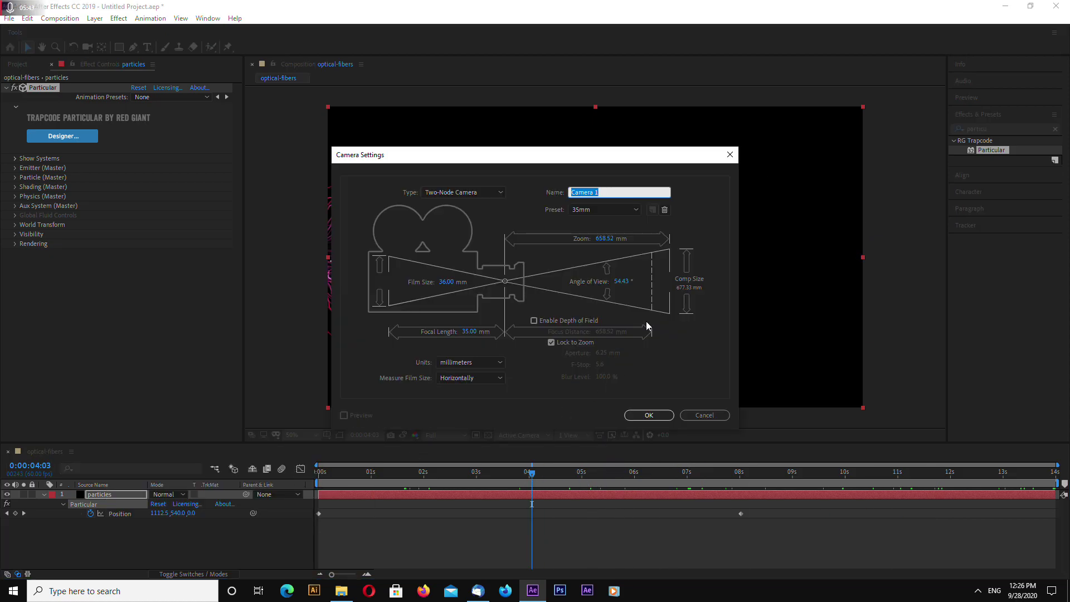
pyautogui.click(613, 194)
pyautogui.press('BackSpace')
pyautogui.click(649, 415)
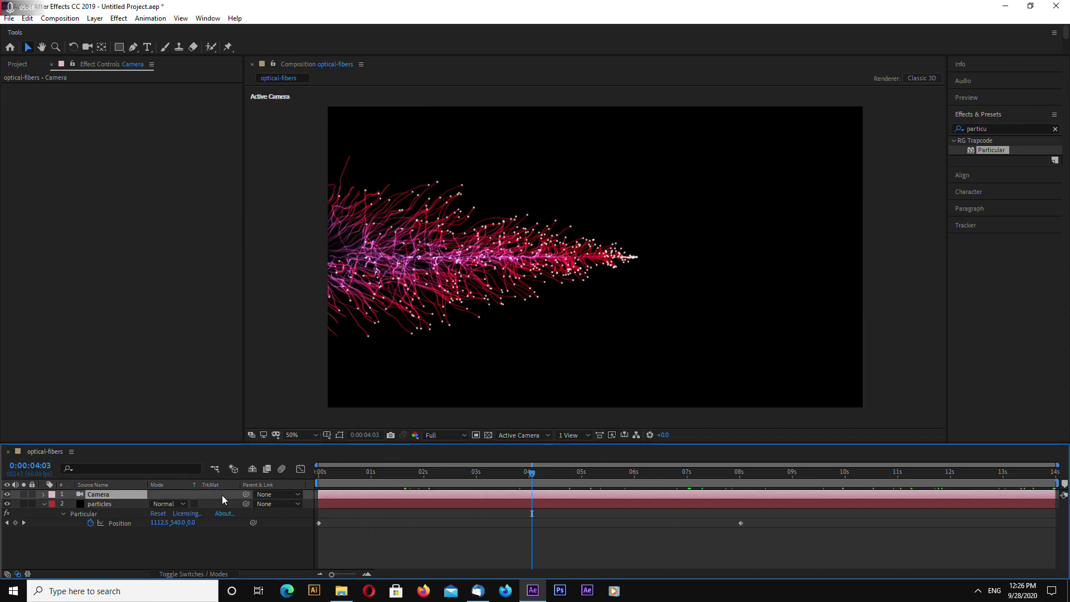
pyautogui.moveTo(532, 473); pyautogui.dragTo(655, 473)
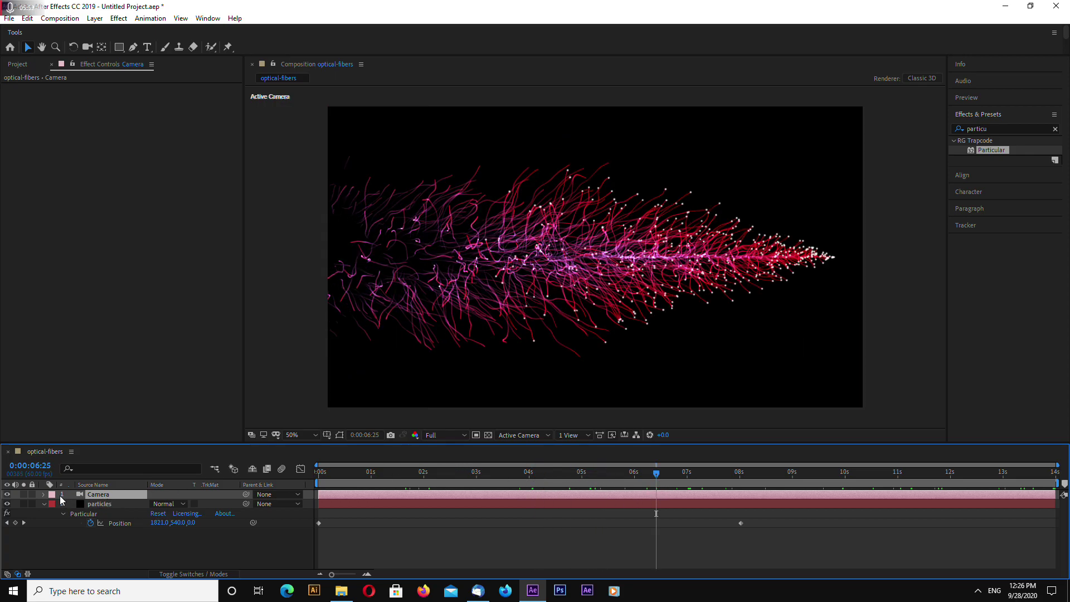
# Turn on the camera's depth of field and set its aperture to 2000 pixels.
pyautogui.click(43, 495)
pyautogui.click(54, 512)
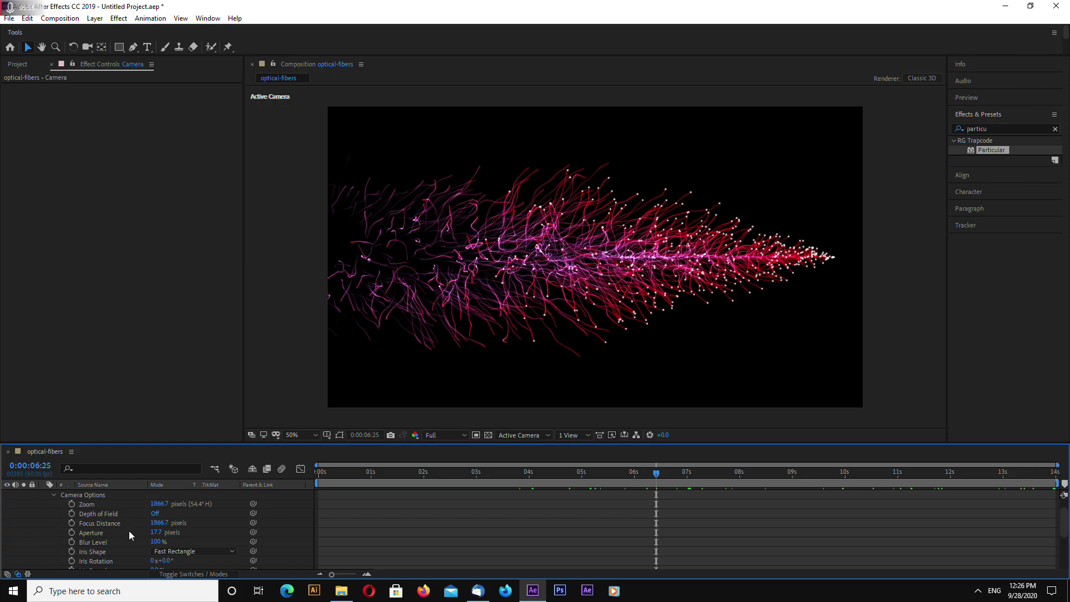
pyautogui.click(155, 513)
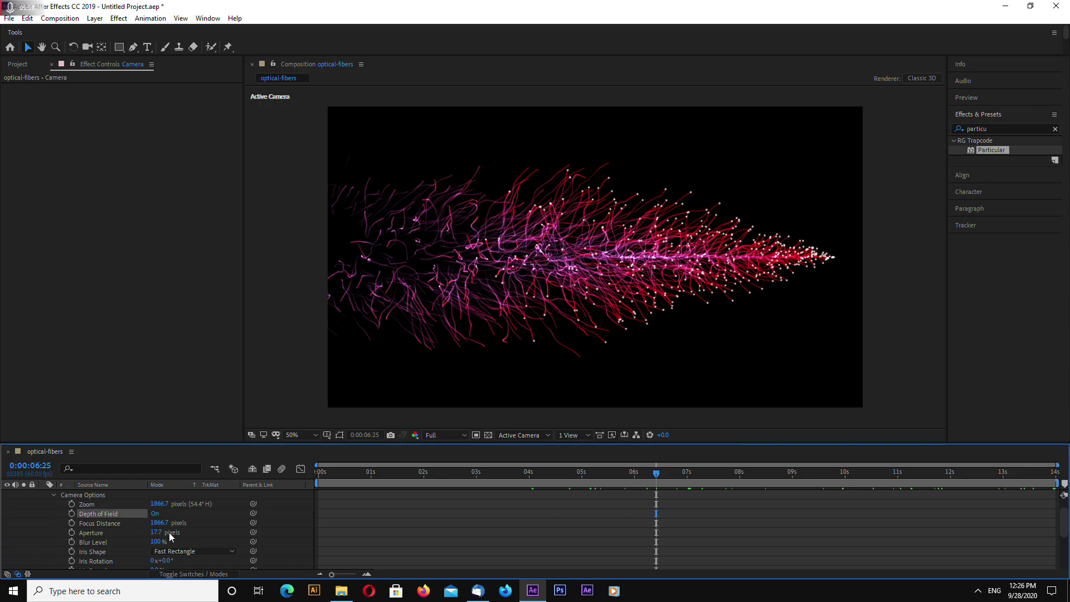
pyautogui.click(157, 533)
pyautogui.write('2000')
pyautogui.press('Return')
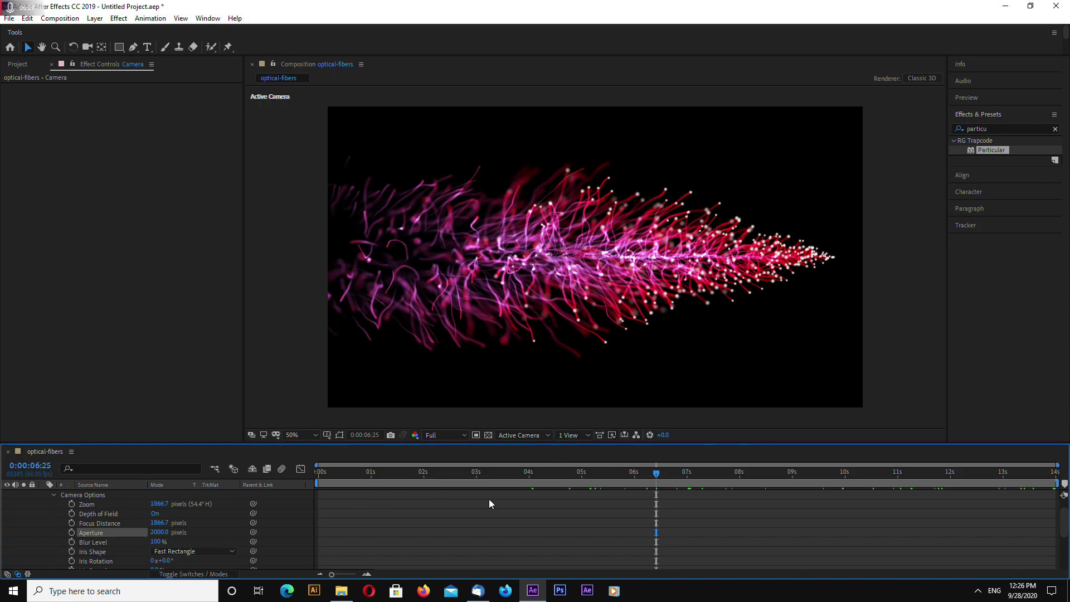
# Set the camera blur level to 150% after trying 200%, previewing near 7.5 seconds.
pyautogui.click(159, 541)
pyautogui.write('200')
pyautogui.press('Return')
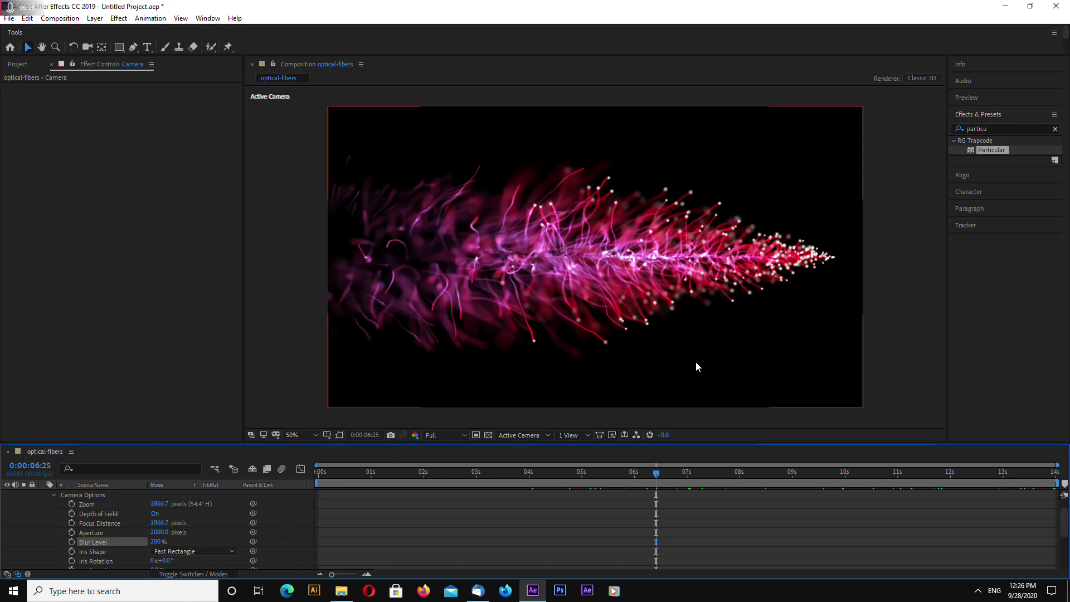
pyautogui.moveTo(657, 471); pyautogui.dragTo(684, 478)
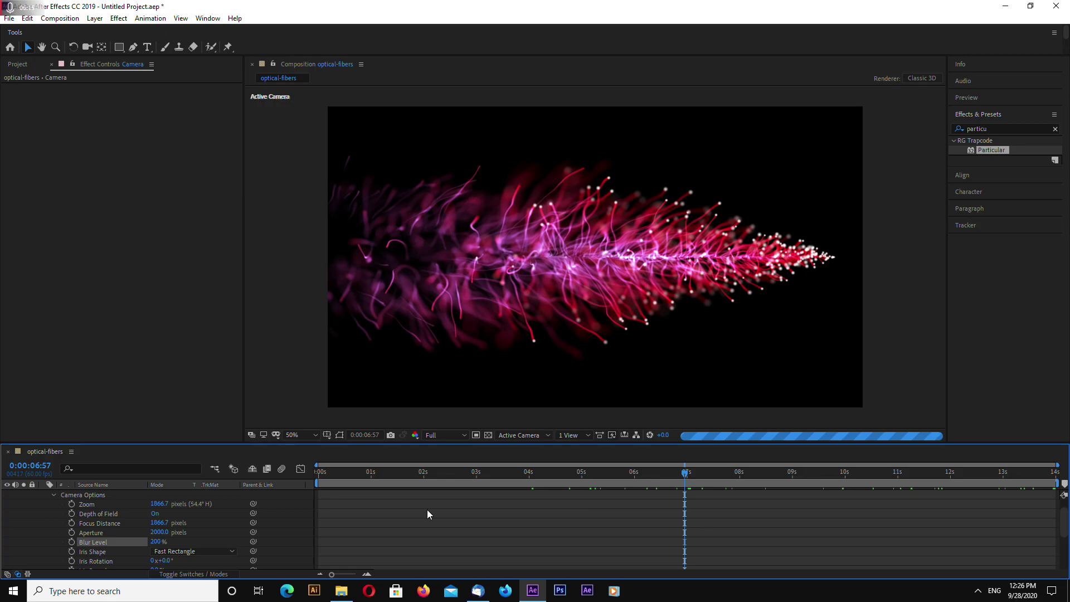
pyautogui.click(156, 541)
pyautogui.write('150')
pyautogui.press('Return')
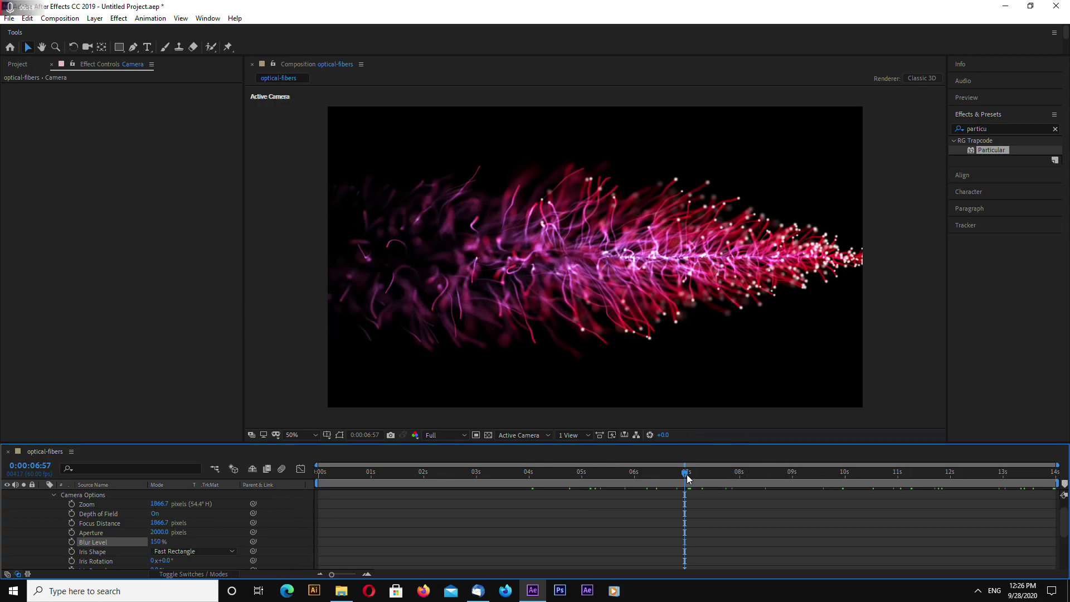
pyautogui.moveTo(686, 473)
pyautogui.mouseDown()
pyautogui.moveTo(731, 475)
pyautogui.moveTo(582, 480)
pyautogui.moveTo(679, 478)
pyautogui.mouseUp()
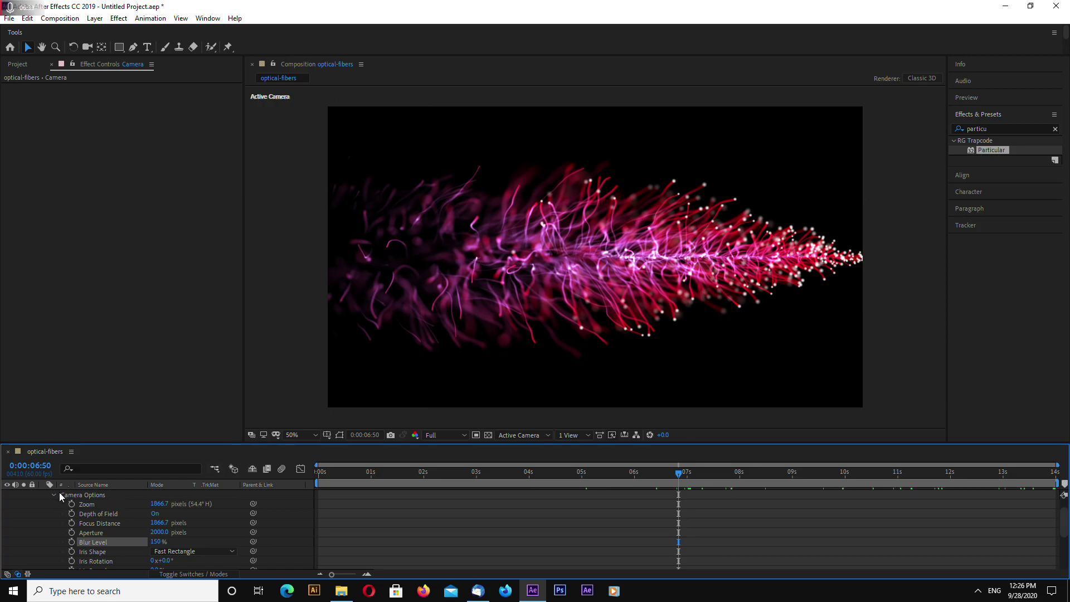
# Fold the Camera and particles layers closed and scrub to about 9:15.
pyautogui.press('u')
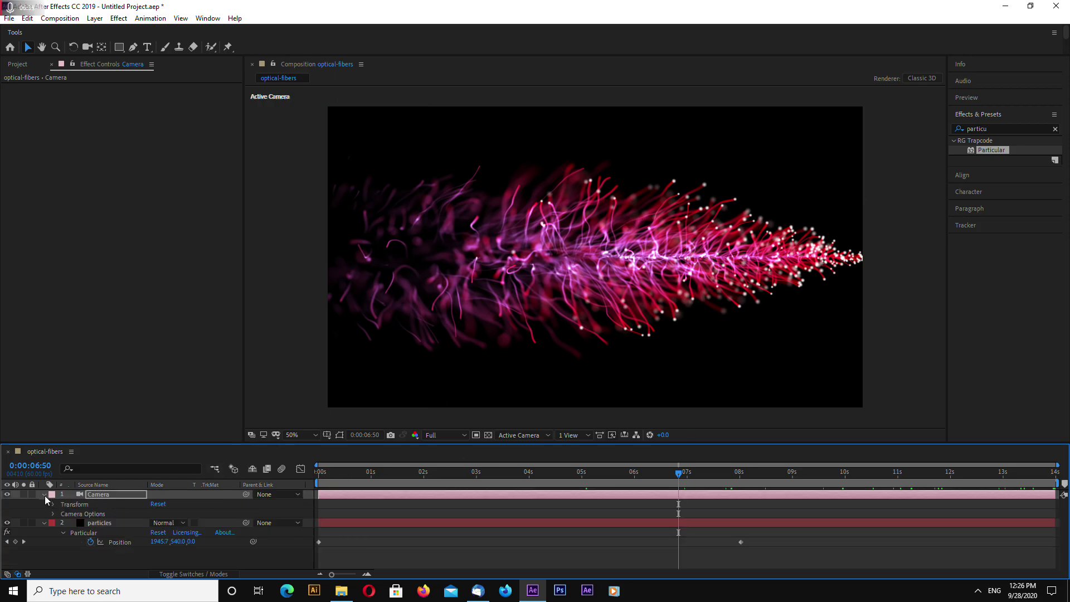
pyautogui.click(44, 504)
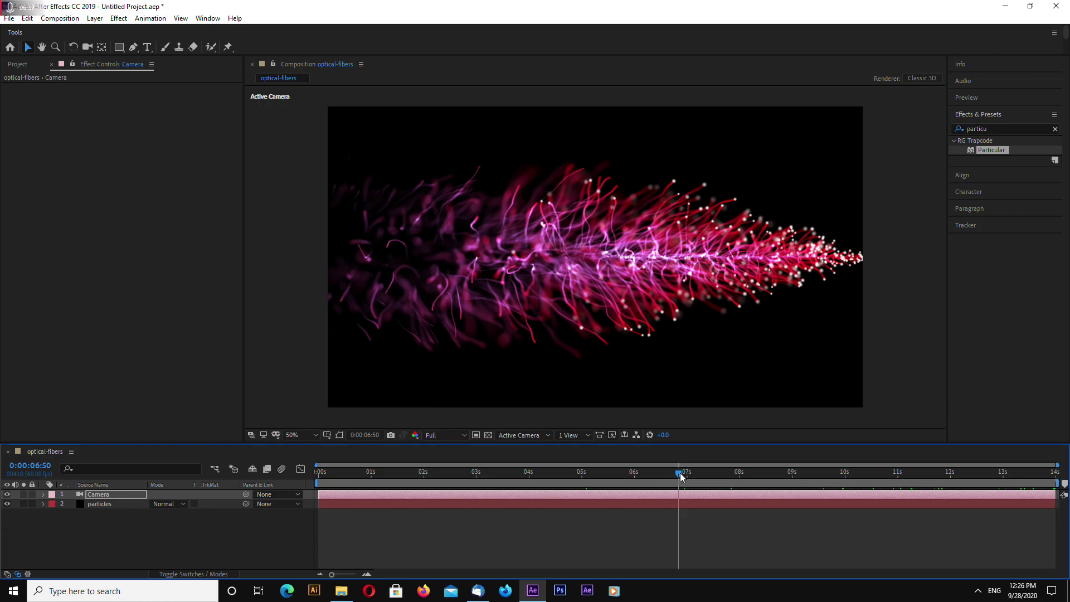
pyautogui.moveTo(679, 474)
pyautogui.mouseDown()
pyautogui.moveTo(669, 480)
pyautogui.moveTo(805, 477)
pyautogui.mouseUp()
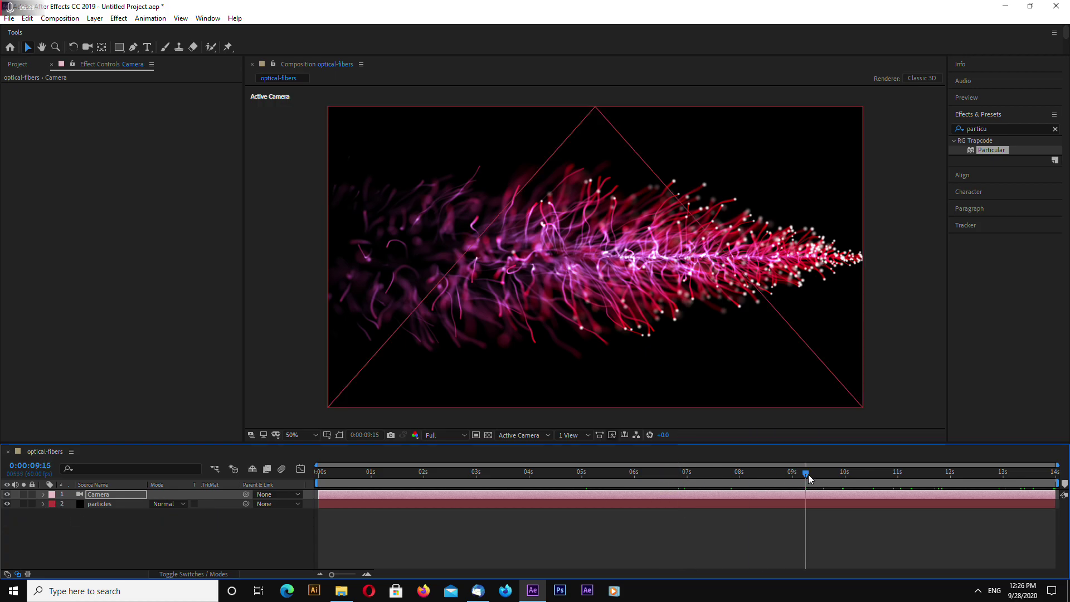